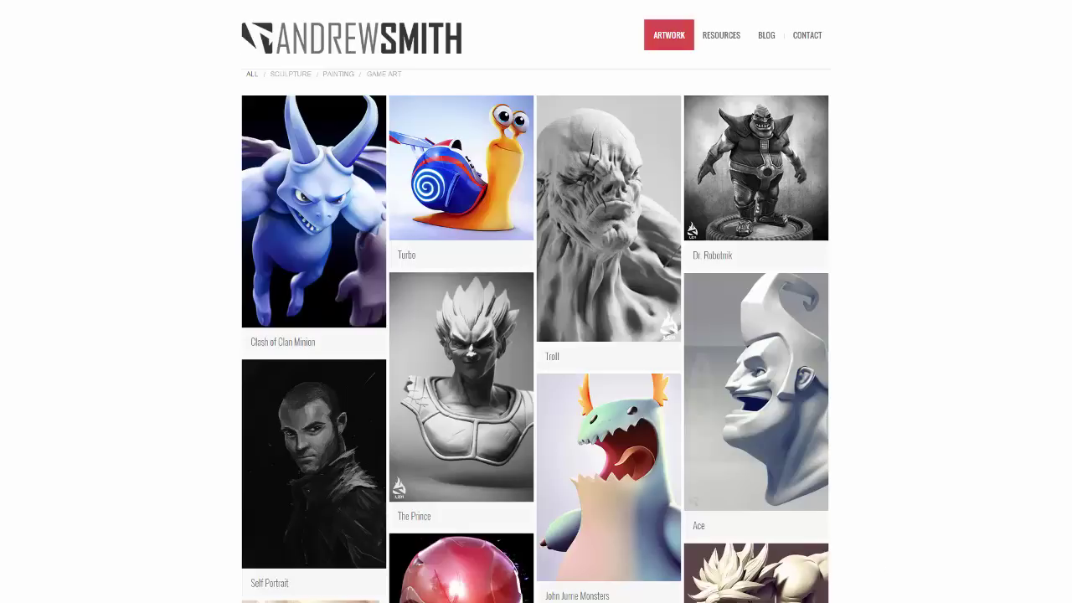
# Step: Examine the two clouds in the reference render of the block character on the grassy hills
pyautogui.click(848, 602)
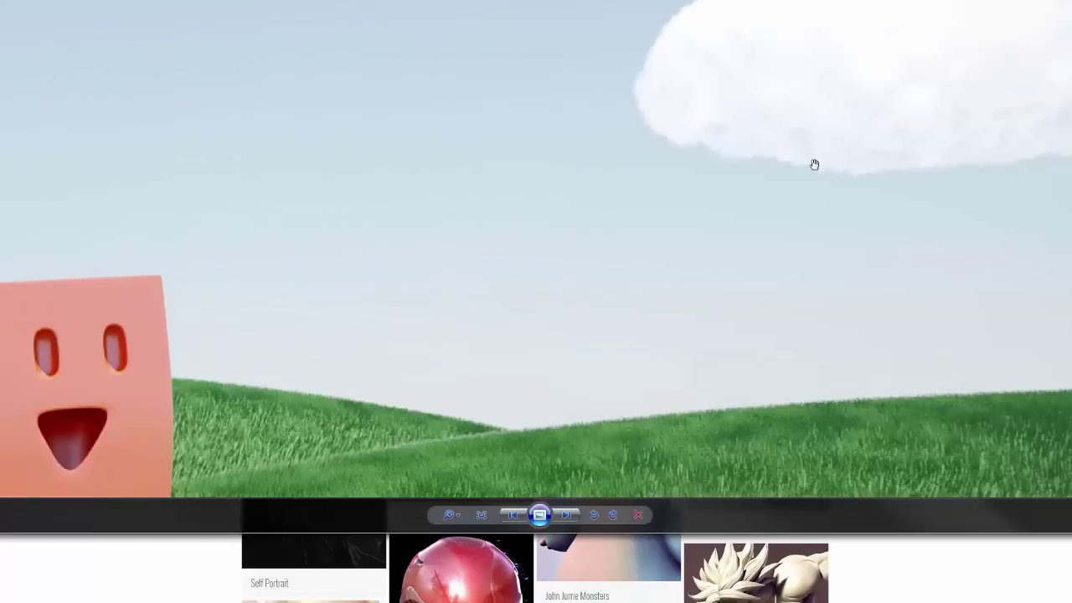
pyautogui.scroll(-1, 830, 160)
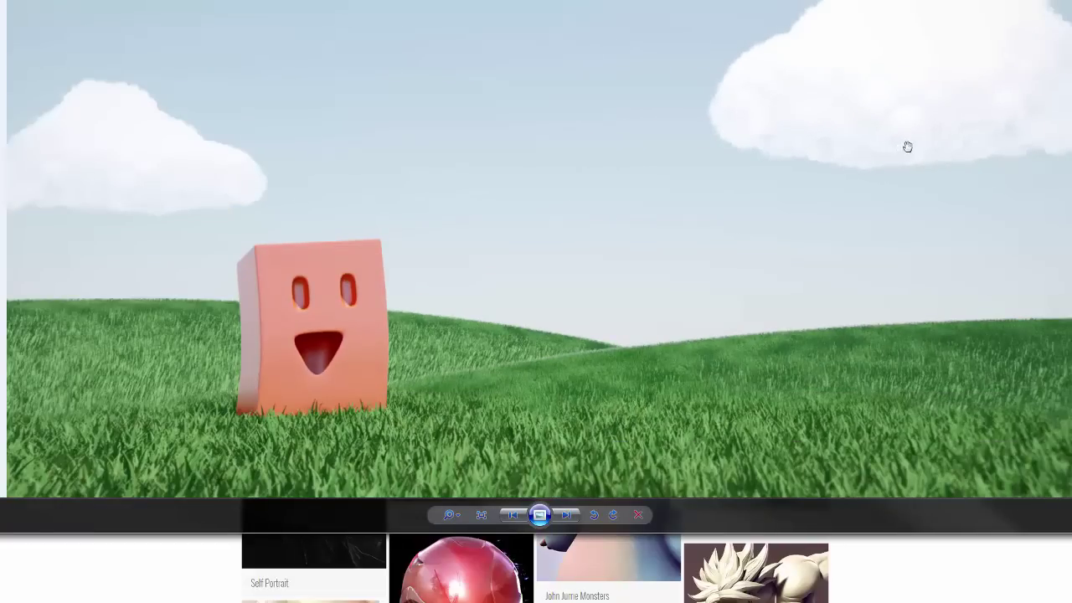
pyautogui.moveTo(800, 140); pyautogui.dragTo(567, 386)
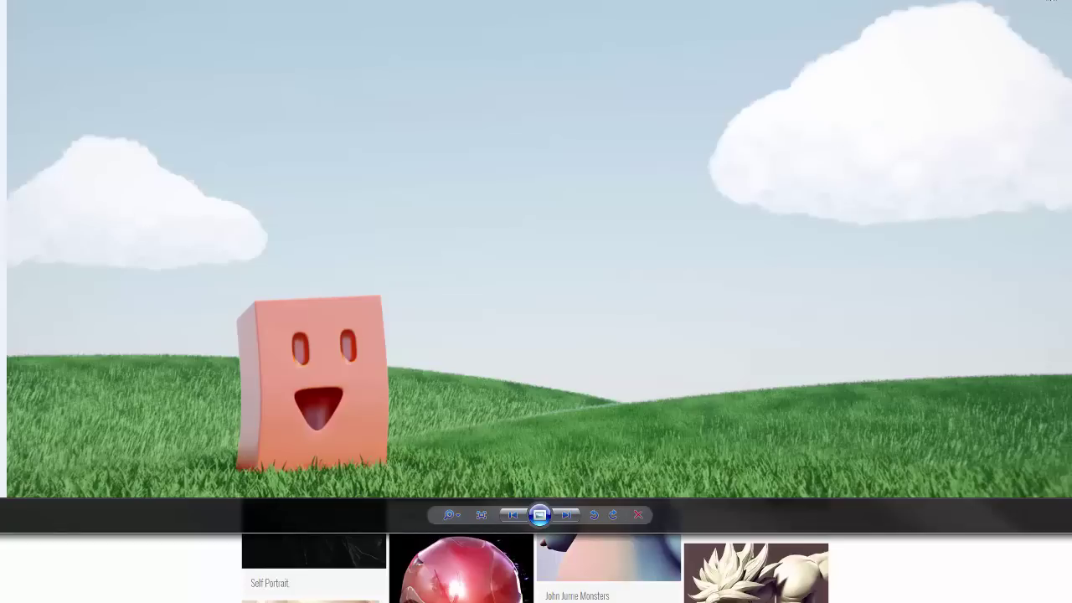
pyautogui.click(1051, 1)
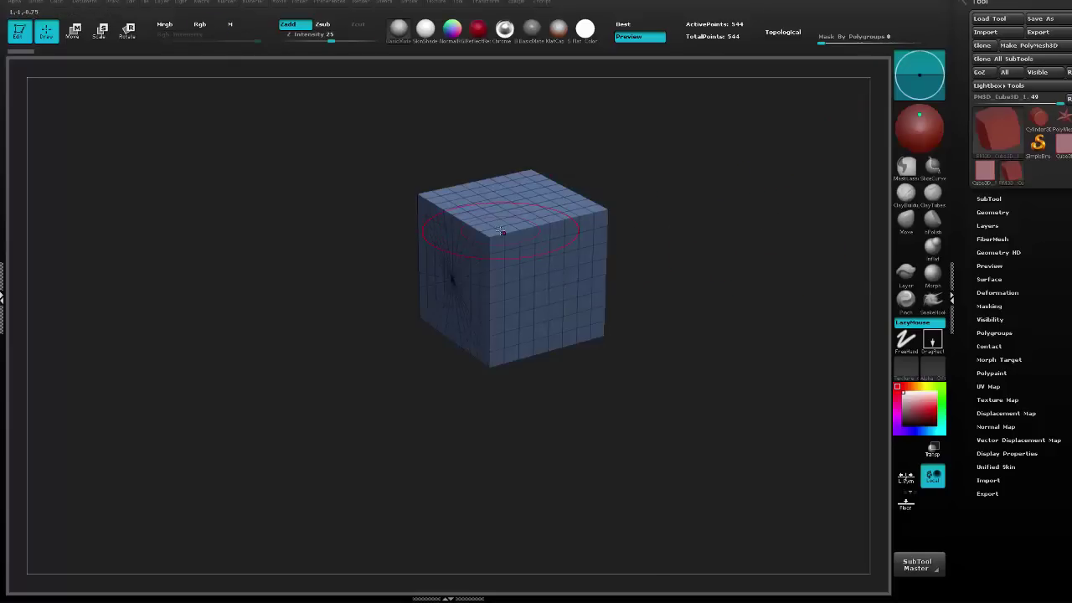
# Step: Pull the cube's corners and sides into a rough irregular mass with the SnakeHook brush
pyautogui.moveTo(456, 243)
pyautogui.mouseDown()
pyautogui.moveTo(395, 230)
pyautogui.moveTo(608, 232)
pyautogui.moveTo(531, 296)
pyautogui.moveTo(642, 324)
pyautogui.moveTo(515, 426)
pyautogui.mouseUp()
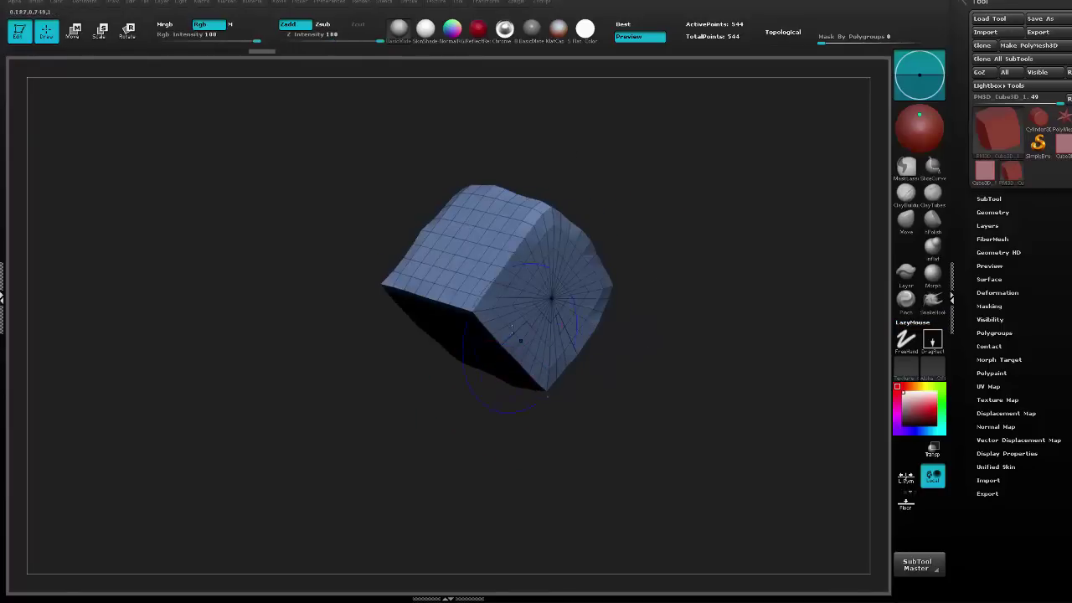
pyautogui.moveTo(488, 276); pyautogui.dragTo(775, 301)
pyautogui.press('space')
pyautogui.moveTo(469, 360); pyautogui.dragTo(493, 360)
pyautogui.keyDown('shift'); pyautogui.moveTo(616, 416); pyautogui.dragTo(600, 237); pyautogui.keyUp('shift')
pyautogui.moveTo(405, 431); pyautogui.dragTo(339, 430)
pyautogui.moveTo(532, 436)
pyautogui.mouseDown()
pyautogui.moveTo(567, 439)
pyautogui.moveTo(495, 400)
pyautogui.moveTo(493, 479)
pyautogui.moveTo(587, 371)
pyautogui.moveTo(655, 265)
pyautogui.moveTo(652, 289)
pyautogui.mouseUp()
# Step: Shape the mass into a flat-bottomed cloud with one tall peak and a lower side lobe, varying the SnakeHook brush size
pyautogui.press('space')
pyautogui.moveTo(548, 302); pyautogui.dragTo(419, 369)
pyautogui.moveTo(469, 335); pyautogui.dragTo(502, 322)
pyautogui.moveTo(436, 356); pyautogui.dragTo(453, 322)
pyautogui.moveTo(633, 264)
pyautogui.mouseDown()
pyautogui.moveTo(631, 289)
pyautogui.moveTo(654, 306)
pyautogui.moveTo(646, 336)
pyautogui.moveTo(615, 358)
pyautogui.mouseUp()
pyautogui.press('space')
pyautogui.moveTo(570, 270); pyautogui.dragTo(570, 303)
pyautogui.moveTo(438, 343)
pyautogui.mouseDown()
pyautogui.moveTo(440, 257)
pyautogui.moveTo(421, 167)
pyautogui.moveTo(510, 367)
pyautogui.moveTo(500, 293)
pyautogui.moveTo(536, 312)
pyautogui.moveTo(481, 257)
pyautogui.moveTo(538, 318)
pyautogui.moveTo(594, 271)
pyautogui.moveTo(744, 248)
pyautogui.moveTo(611, 294)
pyautogui.mouseUp()
pyautogui.press('space')
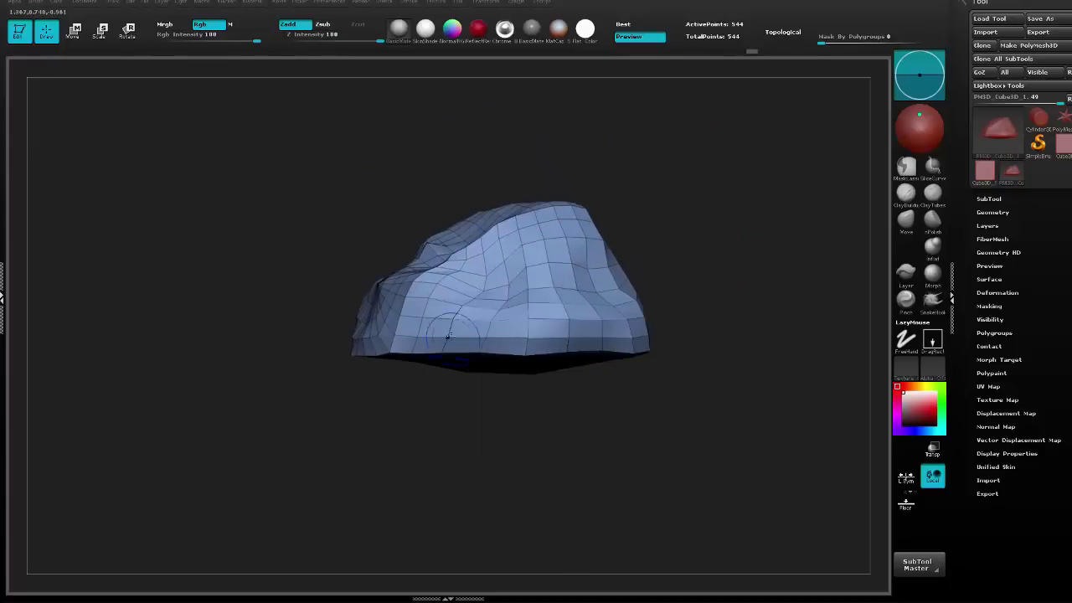
pyautogui.press('space')
pyautogui.press('space')
pyautogui.moveTo(393, 289); pyautogui.dragTo(411, 298)
# Step: Convert the cloud to a DynaMesh at resolution 128 and hide its polyframe
pyautogui.keyDown('alt'); pyautogui.moveTo(733, 208); pyautogui.dragTo(732, 249); pyautogui.keyUp('alt')
pyautogui.click(1005, 211)
pyautogui.click(991, 384)
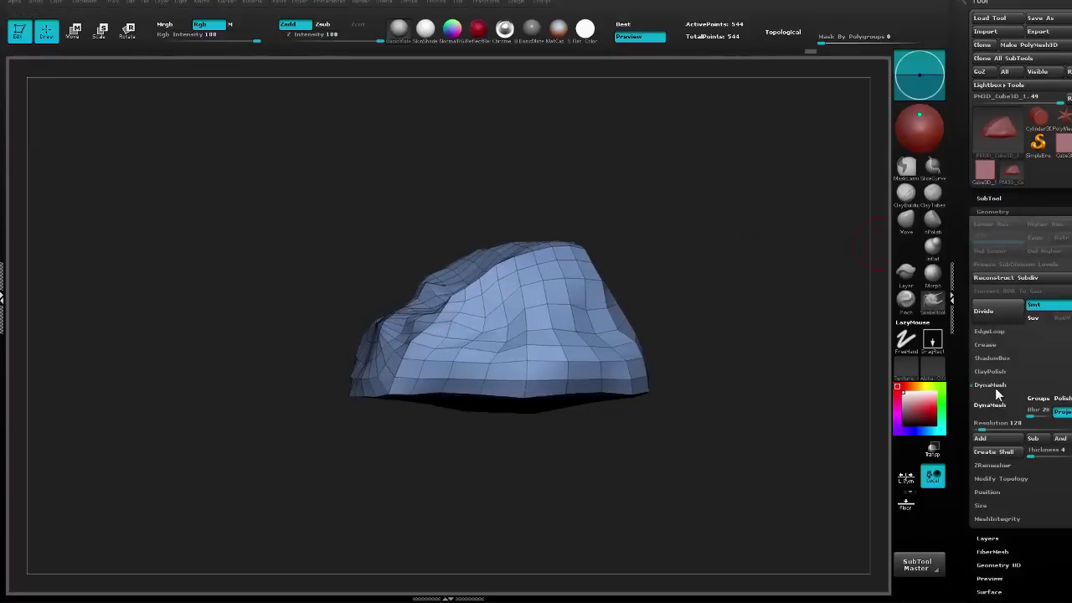
pyautogui.click(989, 405)
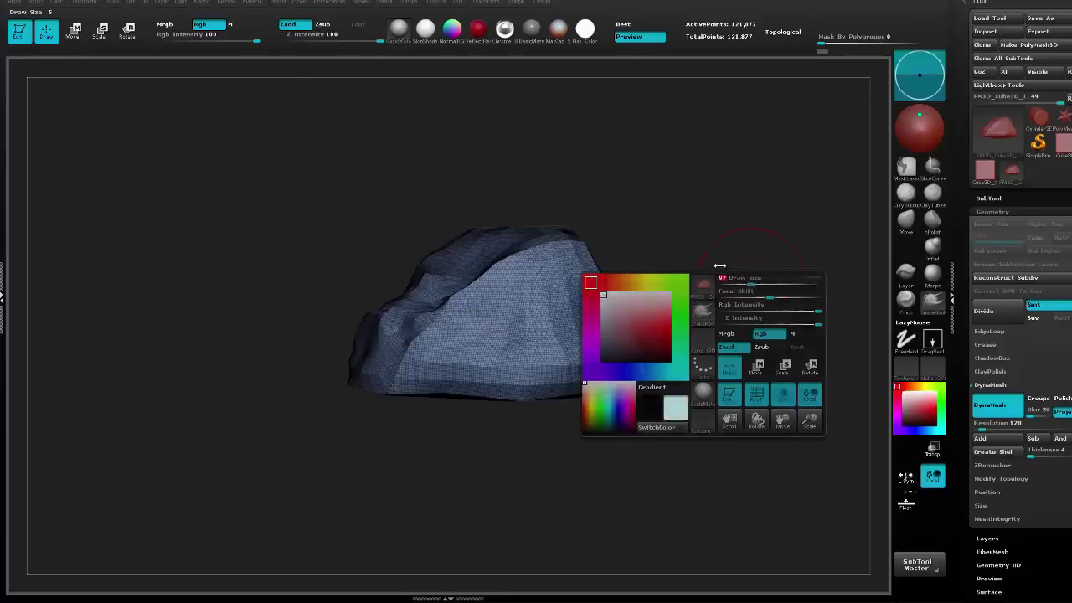
pyautogui.hotkey('shift', 'f')
pyautogui.moveTo(422, 321); pyautogui.dragTo(404, 268, button='right')
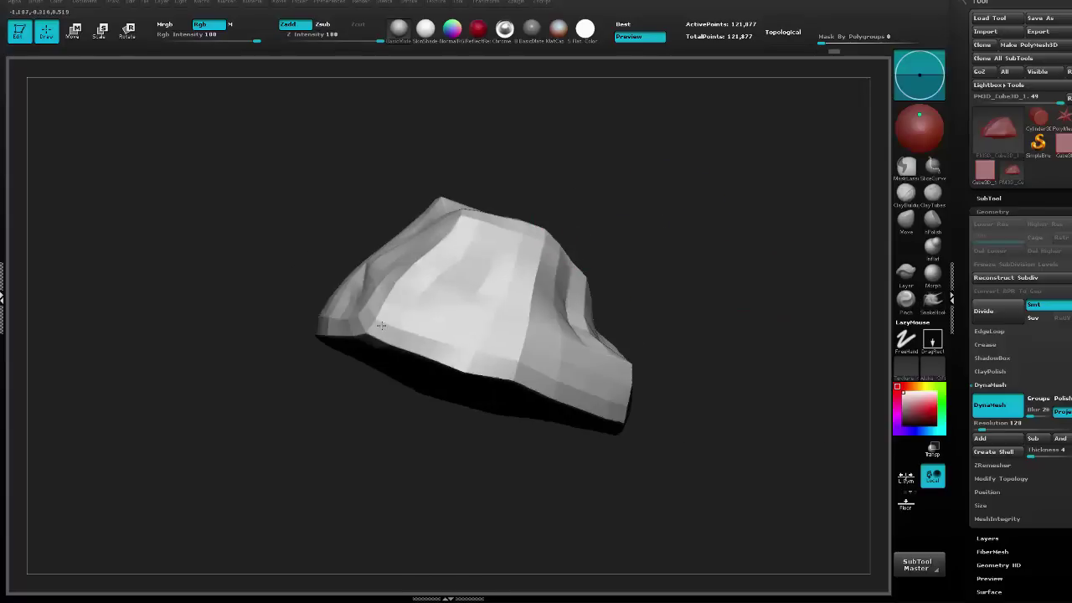
pyautogui.moveTo(580, 260); pyautogui.dragTo(491, 310, button='right')
# Step: Build rounded bumps of varying size across the cloud's front slope with the Blob brush at Z Intensity 25, smoothing between strokes
pyautogui.click(932, 225)
pyautogui.click(932, 196)
pyautogui.click(524, 262)
pyautogui.click(912, 200)
pyautogui.moveTo(436, 348); pyautogui.dragTo(452, 367)
pyautogui.moveTo(505, 340); pyautogui.dragTo(521, 355)
pyautogui.moveTo(589, 335); pyautogui.dragTo(601, 346)
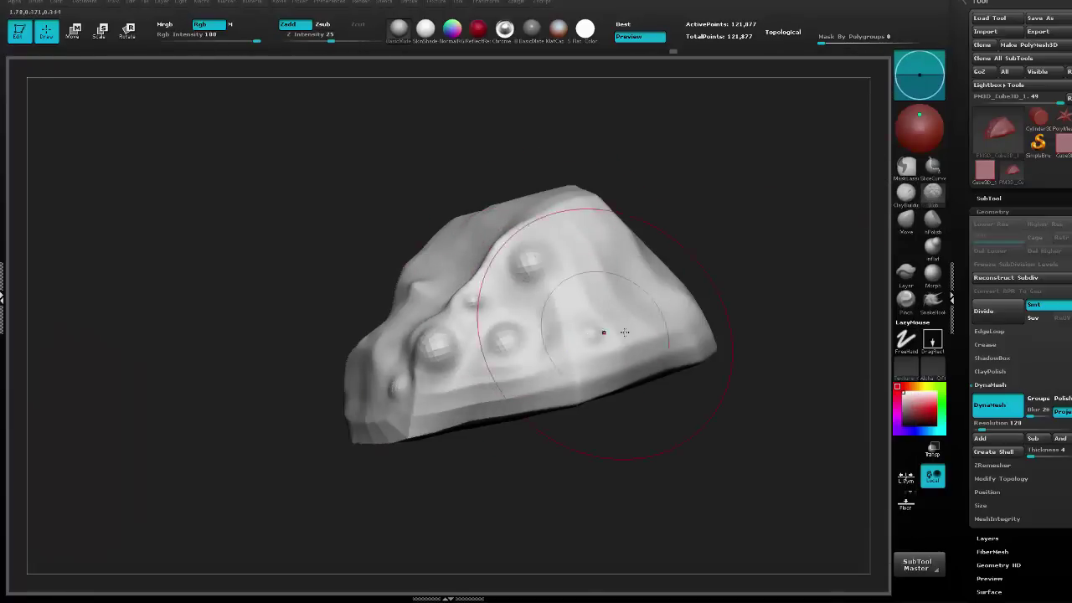
pyautogui.moveTo(609, 265); pyautogui.dragTo(630, 285)
pyautogui.moveTo(570, 209); pyautogui.dragTo(580, 221)
pyautogui.keyDown('shift'); pyautogui.moveTo(517, 254); pyautogui.dragTo(578, 327); pyautogui.keyUp('shift')
pyautogui.moveTo(455, 263); pyautogui.dragTo(463, 272)
pyautogui.moveTo(418, 292)
pyautogui.mouseDown()
pyautogui.moveTo(420, 307)
pyautogui.moveTo(508, 261)
pyautogui.mouseUp()
# Step: Lower the Blob brush's Z Intensity to 6 and sculpt softer lumps over the cloud's sides and peak
pyautogui.moveTo(319, 39); pyautogui.dragTo(307, 38)
pyautogui.moveTo(522, 316); pyautogui.dragTo(662, 335)
pyautogui.moveTo(620, 268); pyautogui.dragTo(444, 368)
pyautogui.moveTo(460, 256)
pyautogui.keyDown('shift'); pyautogui.mouseDown()
pyautogui.moveTo(415, 298)
pyautogui.moveTo(404, 369)
pyautogui.mouseUp(); pyautogui.keyUp('shift')
pyautogui.moveTo(578, 214); pyautogui.dragTo(502, 319)
pyautogui.moveTo(530, 260); pyautogui.dragTo(537, 281)
pyautogui.moveTo(620, 169); pyautogui.dragTo(727, 180)
pyautogui.moveTo(503, 234)
pyautogui.mouseDown()
pyautogui.moveTo(514, 252)
pyautogui.moveTo(566, 267)
pyautogui.mouseUp()
# Step: Add soft lumps along the cloud's lower edge with the Blob brush and smooth the transitions
pyautogui.moveTo(737, 327)
pyautogui.mouseDown()
pyautogui.moveTo(662, 304)
pyautogui.moveTo(612, 356)
pyautogui.mouseUp()
pyautogui.keyDown('shift'); pyautogui.moveTo(649, 323); pyautogui.dragTo(657, 364); pyautogui.keyUp('shift')
pyautogui.moveTo(762, 419)
pyautogui.mouseDown()
pyautogui.moveTo(754, 344)
pyautogui.moveTo(719, 274)
pyautogui.mouseUp()
pyautogui.moveTo(718, 274); pyautogui.dragTo(454, 320, button='right')
pyautogui.keyDown('shift'); pyautogui.moveTo(566, 281); pyautogui.dragTo(519, 314); pyautogui.keyUp('shift')
pyautogui.moveTo(525, 422)
pyautogui.mouseDown()
pyautogui.moveTo(525, 326)
pyautogui.moveTo(513, 357)
pyautogui.mouseUp()
pyautogui.rightClick(514, 357)
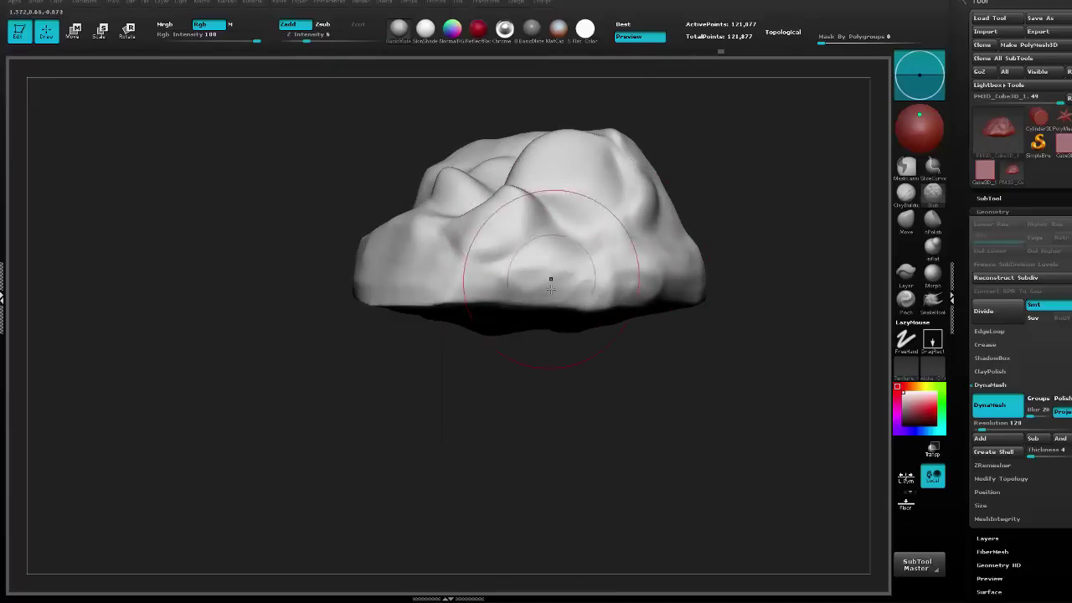
# Step: Work soft Blob brush lumps and hollows around the cloud's remaining sides and underside
pyautogui.moveTo(556, 276)
pyautogui.mouseDown(button='right')
pyautogui.moveTo(340, 323)
pyautogui.moveTo(446, 323)
pyautogui.mouseUp(button='right')
pyautogui.moveTo(635, 252)
pyautogui.mouseDown()
pyautogui.moveTo(730, 224)
pyautogui.moveTo(750, 201)
pyautogui.mouseUp()
pyautogui.moveTo(712, 264)
pyautogui.mouseDown(button='right')
pyautogui.moveTo(656, 310)
pyautogui.moveTo(479, 211)
pyautogui.moveTo(377, 184)
pyautogui.mouseUp(button='right')
pyautogui.moveTo(780, 172)
pyautogui.mouseDown(button='right')
pyautogui.moveTo(699, 172)
pyautogui.moveTo(617, 291)
pyautogui.mouseUp(button='right')
pyautogui.moveTo(655, 323); pyautogui.dragTo(469, 371, button='right')
pyautogui.moveTo(737, 281)
pyautogui.mouseDown()
pyautogui.moveTo(767, 340)
pyautogui.moveTo(761, 382)
pyautogui.mouseUp()
pyautogui.moveTo(775, 190)
pyautogui.mouseDown(button='right')
pyautogui.moveTo(715, 153)
pyautogui.moveTo(554, 276)
pyautogui.mouseUp(button='right')
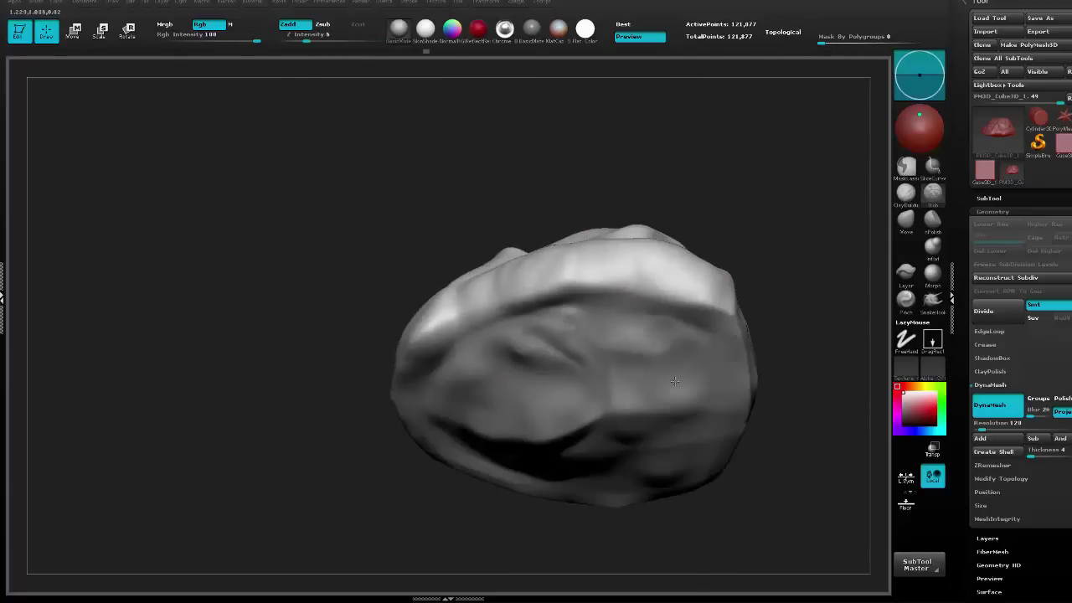
pyautogui.moveTo(703, 343)
pyautogui.mouseDown(button='right')
pyautogui.moveTo(645, 394)
pyautogui.moveTo(586, 512)
pyautogui.moveTo(757, 295)
pyautogui.moveTo(734, 167)
pyautogui.moveTo(785, 218)
pyautogui.mouseUp(button='right')
# Step: Pull out the cloud's low side lobe and the small peaks above it with the SnakeHook brush
pyautogui.click(933, 301)
pyautogui.press('space')
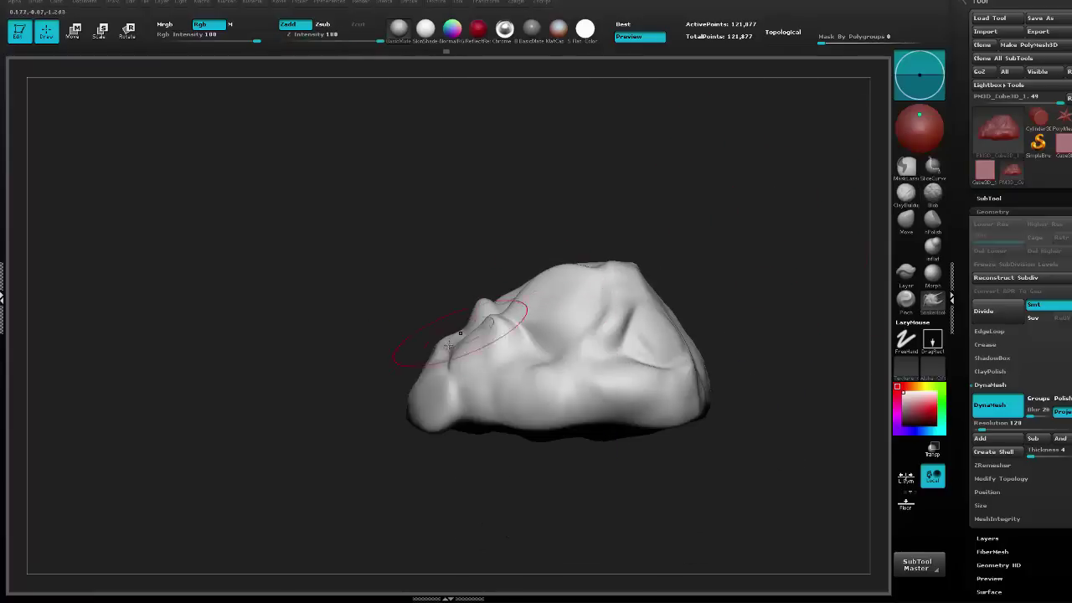
pyautogui.press('space')
pyautogui.press('space')
pyautogui.moveTo(557, 283); pyautogui.dragTo(403, 275, button='right')
pyautogui.moveTo(406, 277); pyautogui.dragTo(436, 285)
# Step: Reshape the cloud's far side with broader SnakeHook strokes, adjusting the brush size
pyautogui.moveTo(368, 239); pyautogui.dragTo(570, 239, button='right')
pyautogui.keyDown('alt'); pyautogui.moveTo(434, 303); pyautogui.dragTo(598, 251, button='right'); pyautogui.keyUp('alt')
pyautogui.press('space')
pyautogui.moveTo(598, 249); pyautogui.dragTo(597, 295)
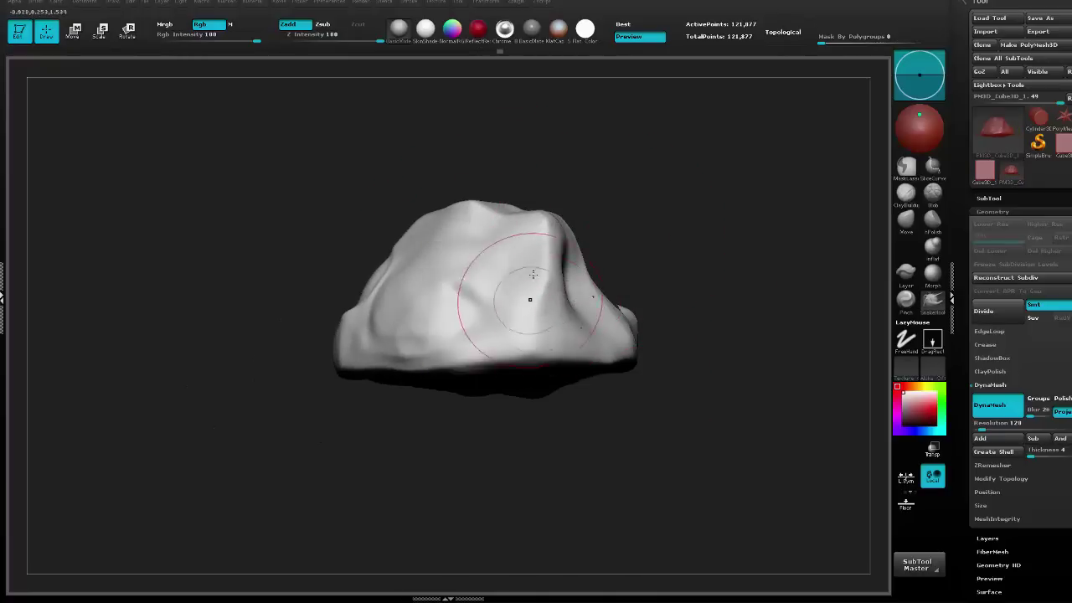
pyautogui.moveTo(541, 263); pyautogui.dragTo(520, 285, button='right')
pyautogui.moveTo(524, 189)
pyautogui.mouseDown(button='right')
pyautogui.moveTo(576, 238)
pyautogui.moveTo(634, 422)
pyautogui.moveTo(737, 220)
pyautogui.moveTo(840, 265)
pyautogui.mouseUp(button='right')
pyautogui.keyDown('alt'); pyautogui.moveTo(802, 228); pyautogui.dragTo(809, 256, button='right'); pyautogui.keyUp('alt')
# Step: Puff up the cloud's upper bulges and side lobes with the Inflat brush
pyautogui.click(933, 248)
pyautogui.moveTo(511, 181); pyautogui.dragTo(511, 279)
pyautogui.moveTo(624, 251)
pyautogui.mouseDown()
pyautogui.moveTo(658, 325)
pyautogui.moveTo(662, 368)
pyautogui.mouseUp()
pyautogui.moveTo(558, 372); pyautogui.dragTo(394, 360)
pyautogui.moveTo(394, 361); pyautogui.dragTo(419, 277, button='right')
pyautogui.moveTo(478, 419)
pyautogui.mouseDown()
pyautogui.moveTo(647, 501)
pyautogui.moveTo(494, 477)
pyautogui.mouseUp()
pyautogui.moveTo(696, 240); pyautogui.dragTo(700, 343)
pyautogui.moveTo(687, 398); pyautogui.dragTo(666, 457)
pyautogui.moveTo(586, 251); pyautogui.dragTo(670, 268)
# Step: Inflate the cloud's bottom rim and lower lobes, smoothing the creases between them
pyautogui.keyDown('shift'); pyautogui.moveTo(670, 426); pyautogui.dragTo(683, 456); pyautogui.keyUp('shift')
pyautogui.moveTo(578, 277)
pyautogui.mouseDown()
pyautogui.moveTo(651, 267)
pyautogui.moveTo(528, 199)
pyautogui.mouseUp()
pyautogui.moveTo(518, 310)
pyautogui.mouseDown()
pyautogui.moveTo(493, 373)
pyautogui.moveTo(501, 419)
pyautogui.mouseUp()
pyautogui.moveTo(508, 376)
pyautogui.keyDown('shift'); pyautogui.mouseDown()
pyautogui.moveTo(503, 420)
pyautogui.moveTo(507, 385)
pyautogui.mouseUp(); pyautogui.keyUp('shift')
pyautogui.moveTo(639, 497); pyautogui.dragTo(579, 494)
pyautogui.moveTo(578, 411)
pyautogui.mouseDown()
pyautogui.moveTo(582, 444)
pyautogui.moveTo(612, 432)
pyautogui.mouseUp()
pyautogui.moveTo(563, 469); pyautogui.dragTo(578, 482)
pyautogui.moveTo(587, 431); pyautogui.dragTo(641, 430)
pyautogui.moveTo(805, 277); pyautogui.dragTo(743, 199)
# Step: Retopologize the cloud with ZRemesher at a target polygons count of 5
pyautogui.click(991, 467)
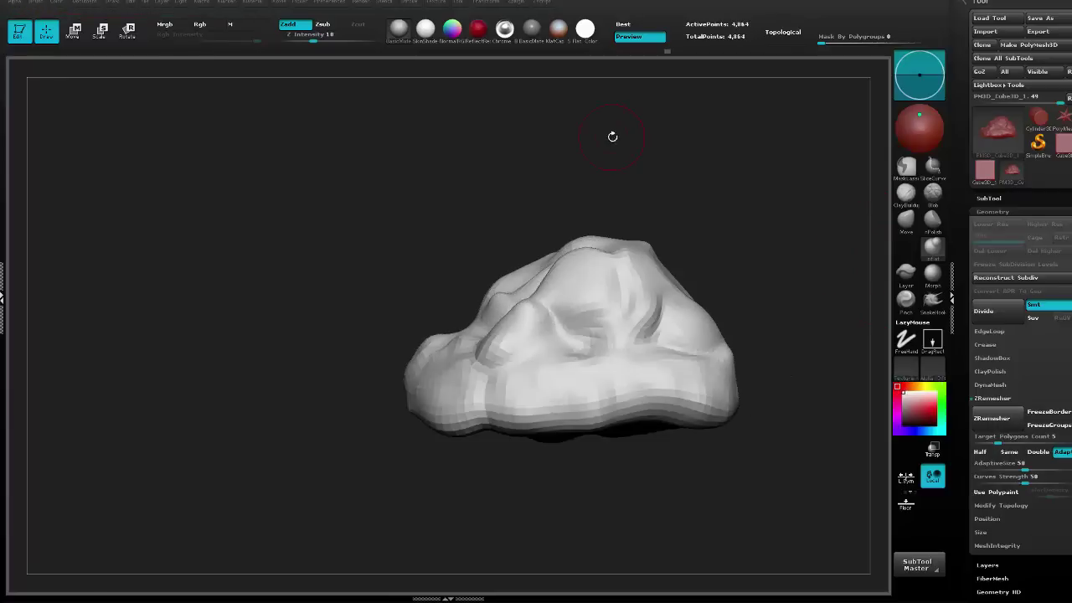
pyautogui.moveTo(612, 137); pyautogui.dragTo(723, 187, button='right')
pyautogui.moveTo(738, 367); pyautogui.dragTo(673, 340, button='right')
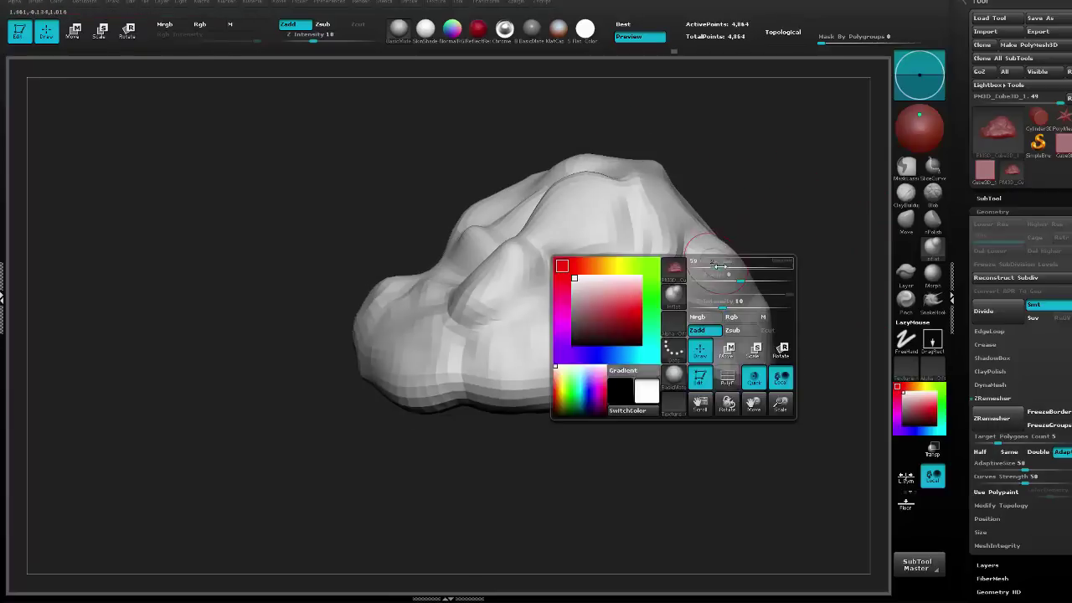
# Step: Refine the remeshed cloud's lobes and folds from all sides with the Inflat brush after adjusting its size
pyautogui.rightClick(397, 356)
pyautogui.moveTo(662, 224); pyautogui.dragTo(774, 185, button='right')
pyautogui.moveTo(823, 106); pyautogui.dragTo(636, 372, button='right')
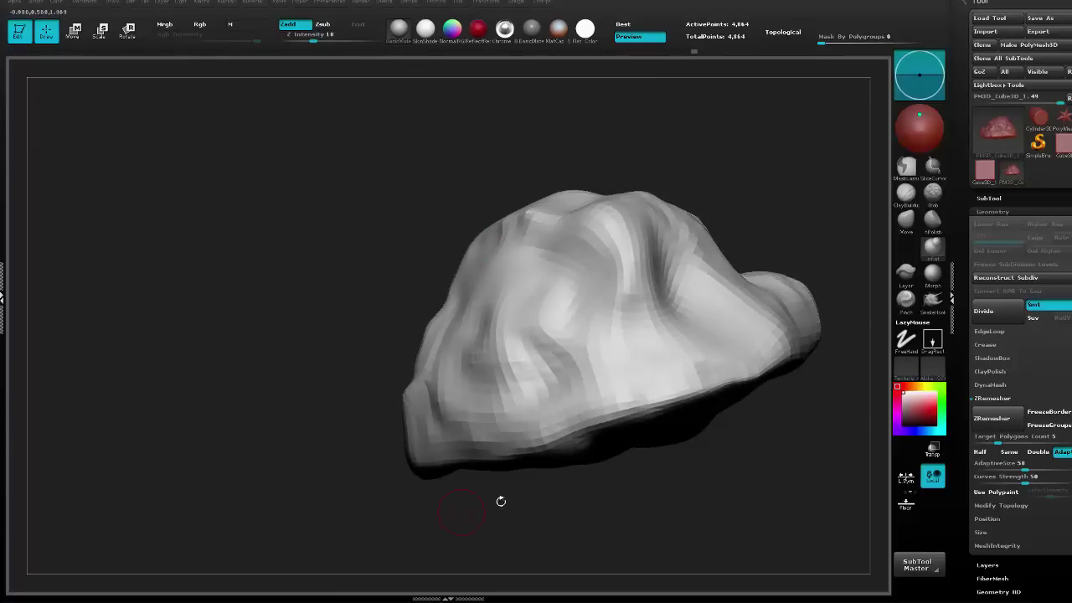
pyautogui.moveTo(549, 500); pyautogui.dragTo(745, 447, button='right')
pyautogui.moveTo(767, 481); pyautogui.dragTo(711, 159, button='right')
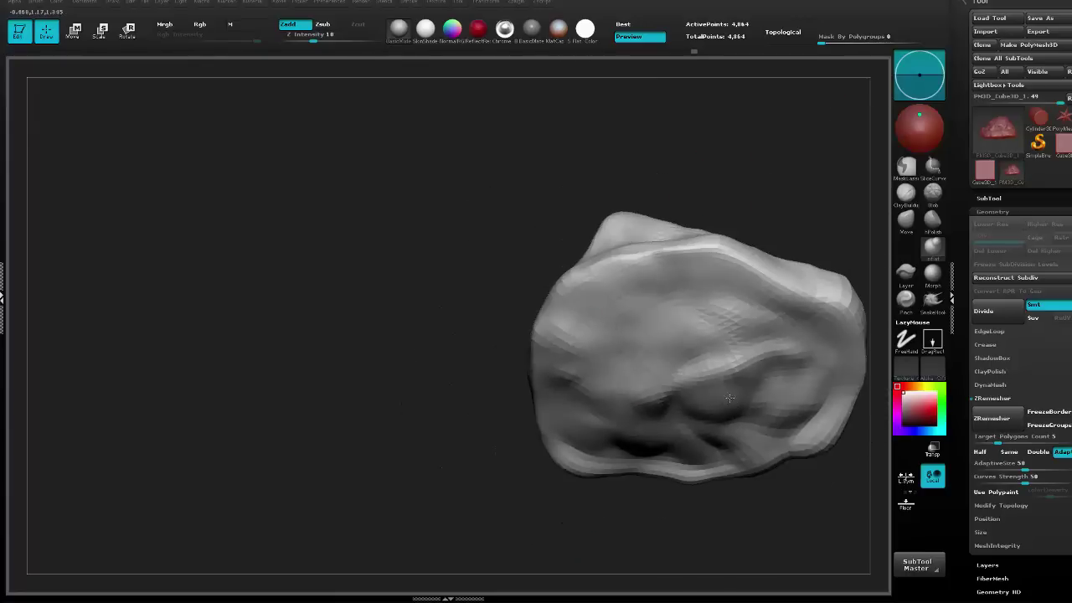
pyautogui.moveTo(752, 196)
pyautogui.mouseDown(button='right')
pyautogui.moveTo(735, 160)
pyautogui.moveTo(768, 207)
pyautogui.mouseUp(button='right')
pyautogui.moveTo(808, 368); pyautogui.dragTo(587, 247, button='right')
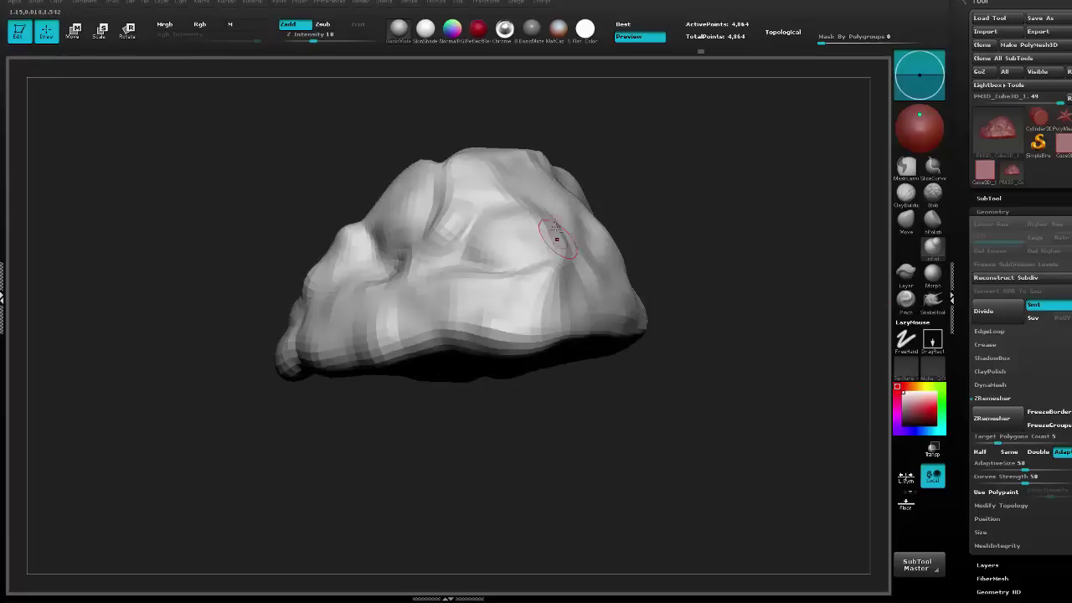
pyautogui.moveTo(494, 415); pyautogui.dragTo(608, 406)
# Step: Retopologize the cloud again with ZRemesher at a target polygons count of 4 and inspect the new mesh
pyautogui.click(995, 439)
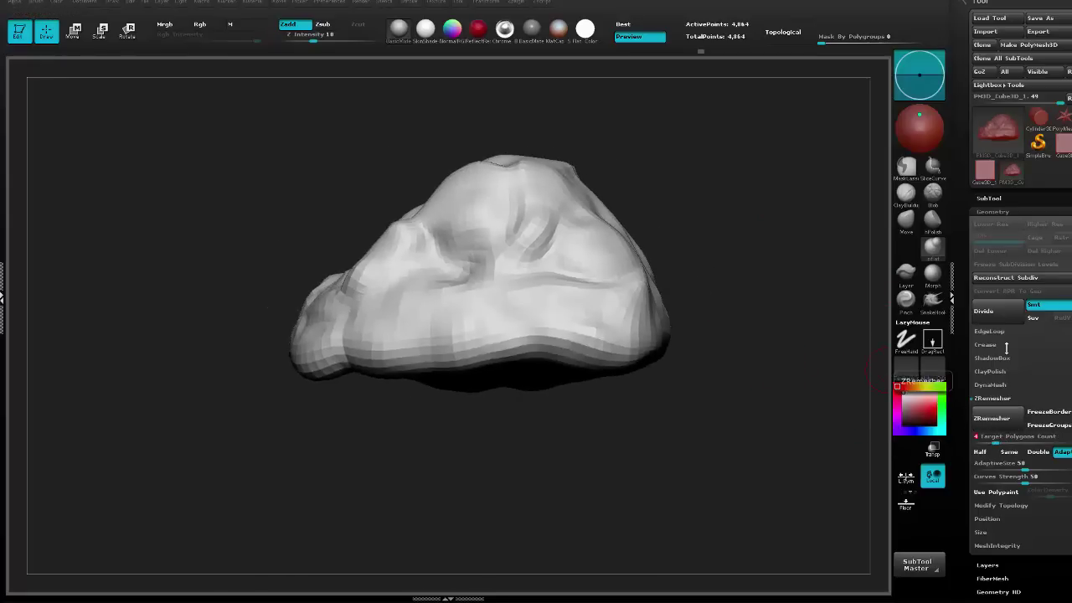
pyautogui.click(992, 419)
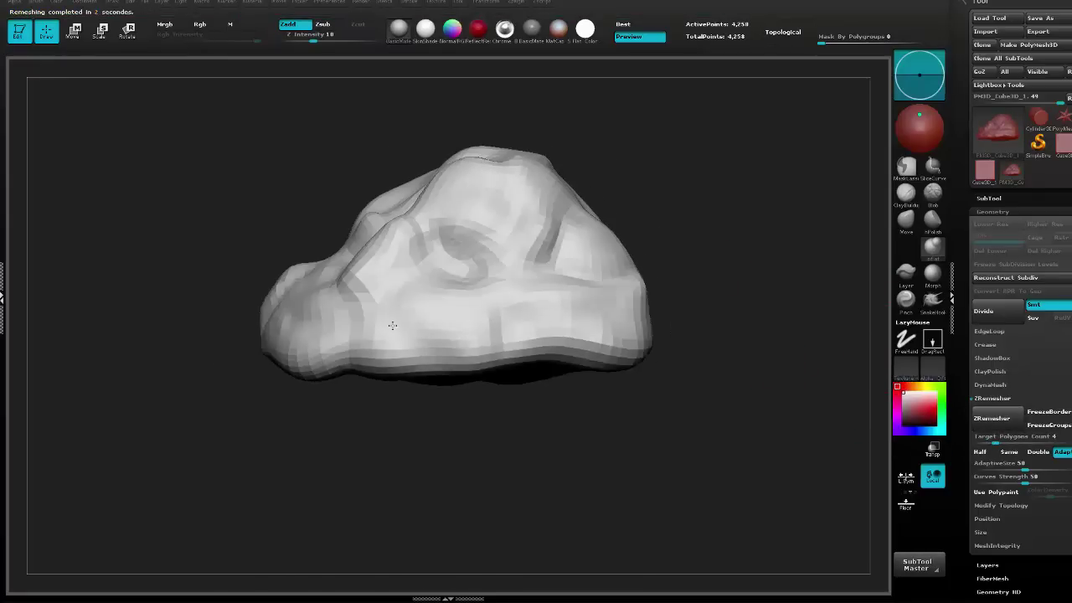
pyautogui.moveTo(651, 277); pyautogui.dragTo(635, 459, button='right')
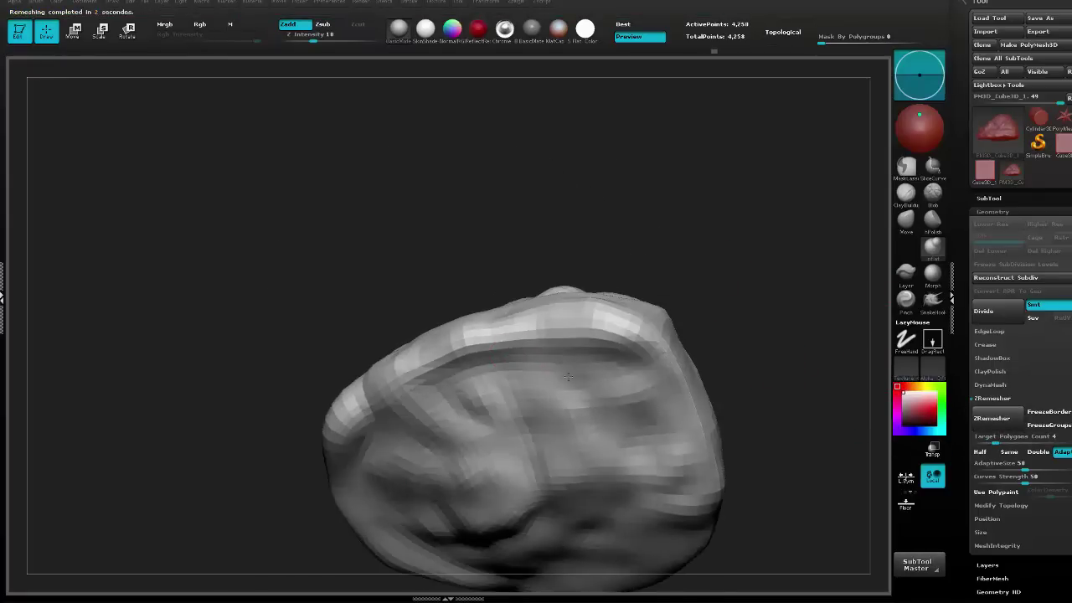
pyautogui.moveTo(778, 255); pyautogui.dragTo(783, 316)
pyautogui.moveTo(783, 317)
pyautogui.mouseDown(button='right')
pyautogui.moveTo(757, 258)
pyautogui.moveTo(545, 221)
pyautogui.moveTo(638, 158)
pyautogui.moveTo(687, 213)
pyautogui.moveTo(578, 289)
pyautogui.moveTo(602, 310)
pyautogui.mouseUp(button='right')
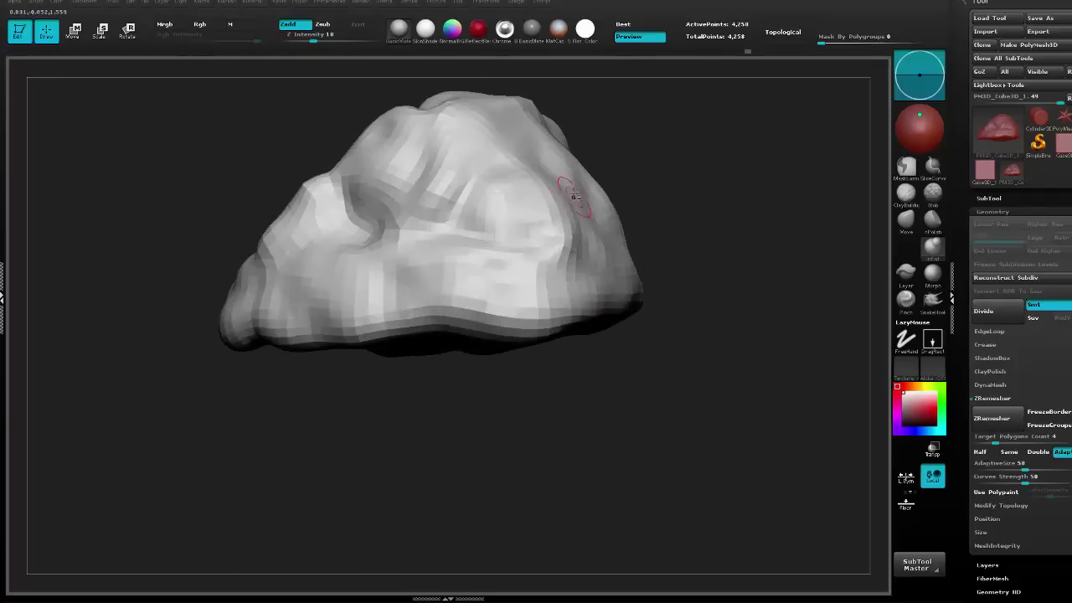
pyautogui.moveTo(498, 149); pyautogui.dragTo(561, 206, button='right')
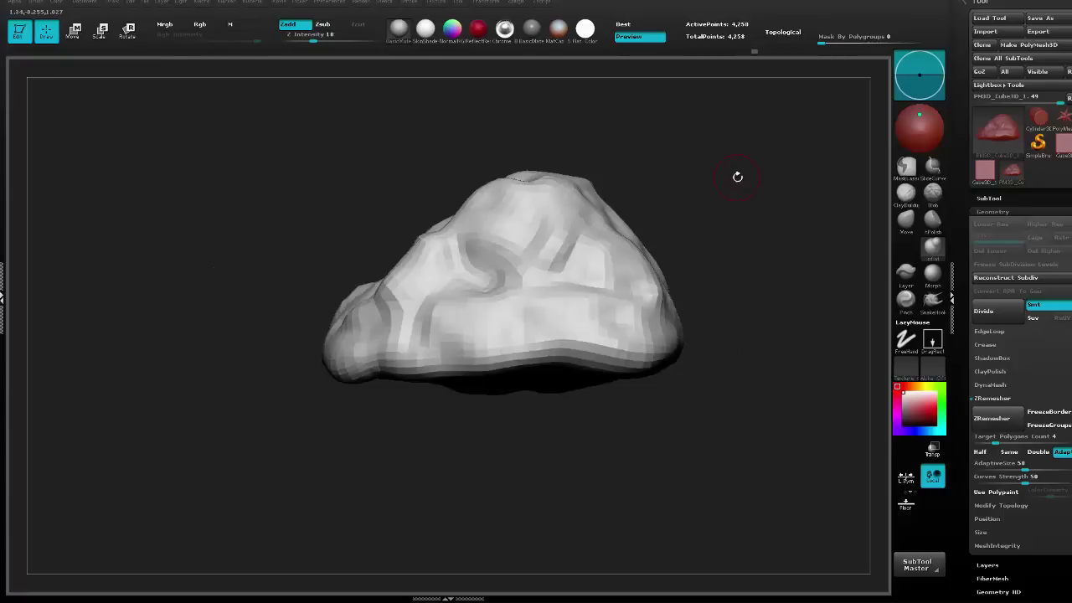
# Step: Export the cloud mesh to the Desktop in OBJ format as Cloud_01
pyautogui.moveTo(737, 177)
pyautogui.mouseDown()
pyautogui.moveTo(737, 252)
pyautogui.moveTo(765, 191)
pyautogui.moveTo(751, 276)
pyautogui.mouseUp()
pyautogui.moveTo(608, 411)
pyautogui.mouseDown()
pyautogui.moveTo(612, 372)
pyautogui.moveTo(585, 439)
pyautogui.moveTo(823, 290)
pyautogui.mouseUp()
pyautogui.click(1038, 31)
pyautogui.doubleClick(212, 328)
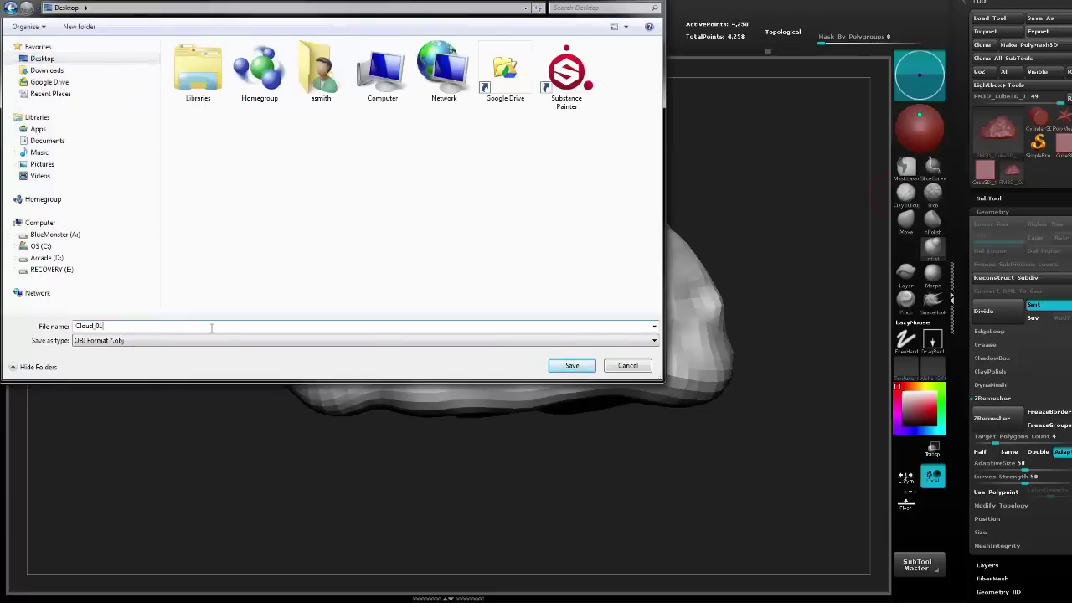
pyautogui.press('Return')
pyautogui.moveTo(681, 147); pyautogui.dragTo(660, 296)
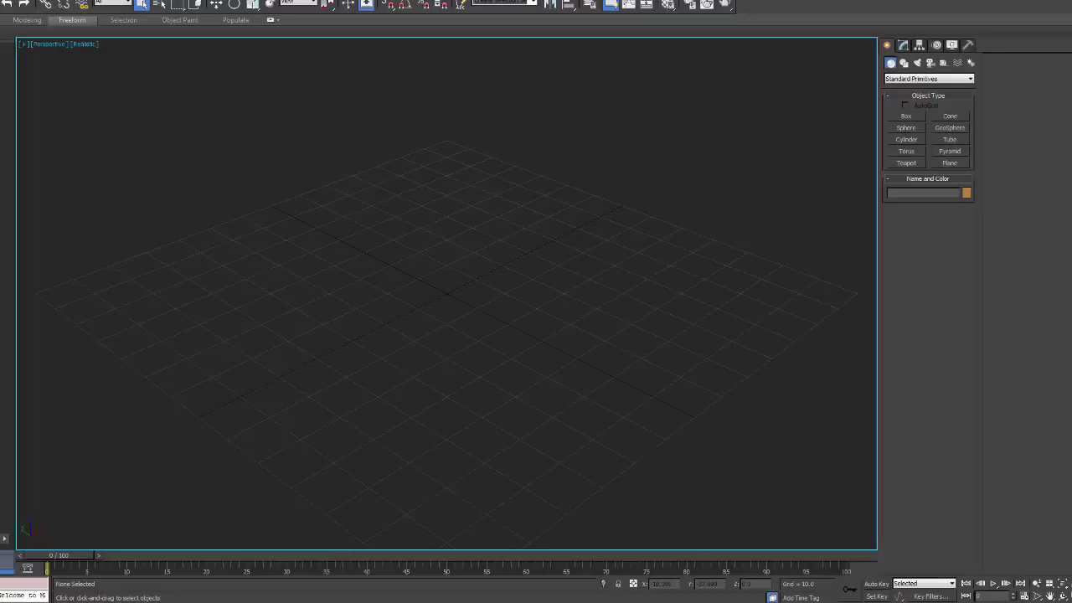
# Step: Switch to 3ds Max and import the Cloud_01 OBJ file with the preset import options
pyautogui.click(3, 1)
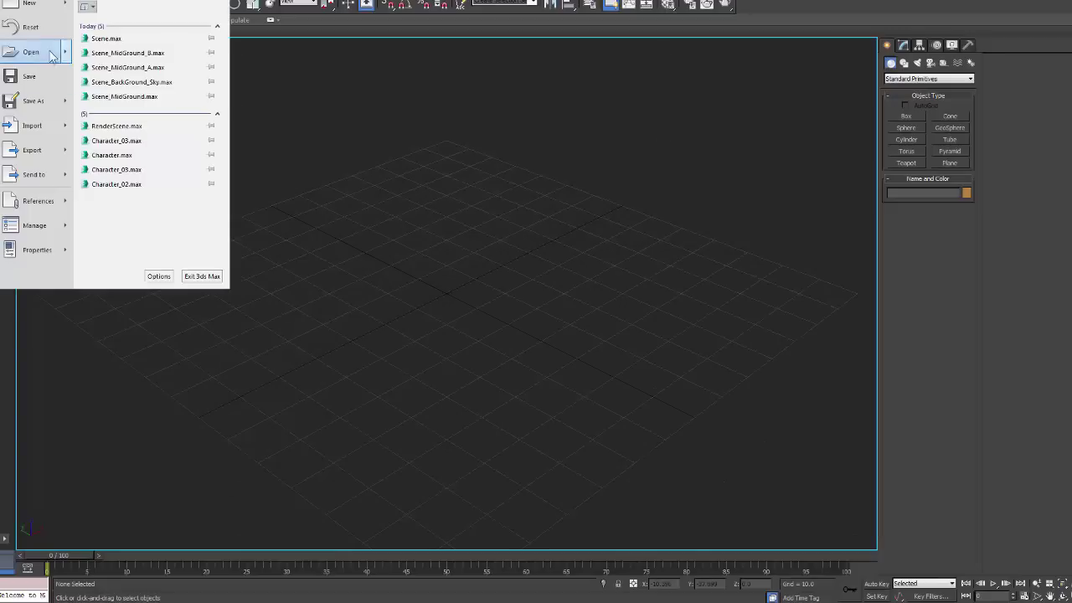
pyautogui.click(52, 125)
pyautogui.click(25, 71)
pyautogui.click(230, 94)
pyautogui.click(357, 296)
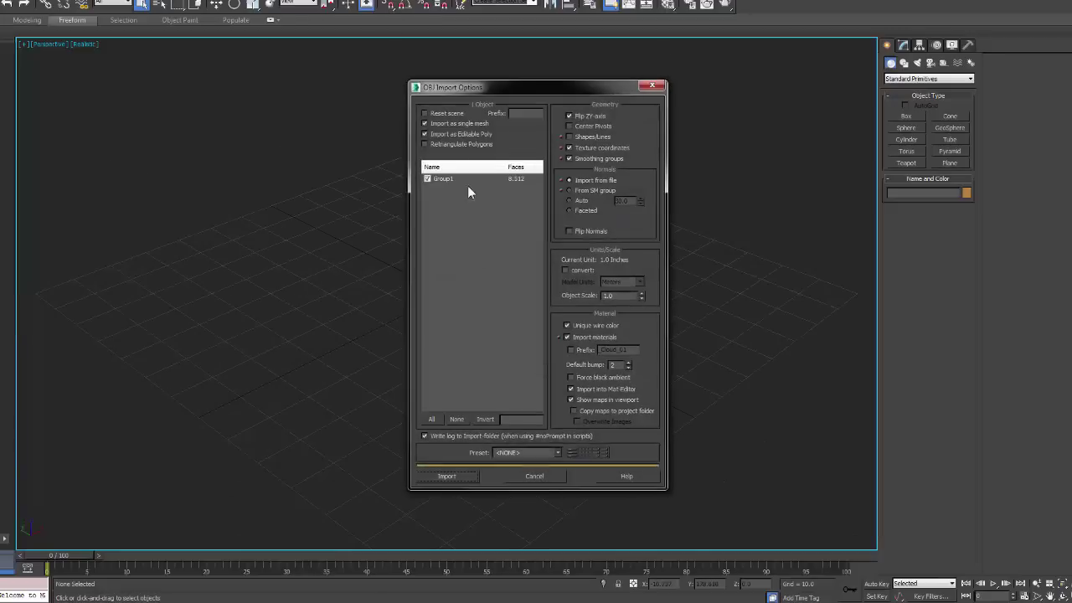
pyautogui.click(445, 477)
pyautogui.scroll(-8, 393, 313)
# Step: Scale up the imported cloud and raise it above the grid to a Z position of about 46.6
pyautogui.press('r')
pyautogui.moveTo(402, 298); pyautogui.dragTo(398, 6)
pyautogui.scroll(-8, 494, 168)
pyautogui.moveTo(469, 178); pyautogui.dragTo(490, 102)
pyautogui.press('w')
pyautogui.moveTo(551, 211)
pyautogui.keyDown('alt'); pyautogui.mouseDown(button='middle')
pyautogui.moveTo(554, 192)
pyautogui.moveTo(556, 214)
pyautogui.mouseUp(button='middle'); pyautogui.keyUp('alt')
pyautogui.click(555, 194)
pyautogui.click(489, 142)
pyautogui.moveTo(488, 140); pyautogui.dragTo(488, 86)
pyautogui.keyDown('alt'); pyautogui.moveTo(481, 211); pyautogui.dragTo(479, 249, button='middle'); pyautogui.keyUp('alt')
pyautogui.scroll(4, 478, 249)
# Step: Show edged faces on the shaded cloud and inspect its topology up close
pyautogui.keyDown('alt'); pyautogui.moveTo(630, 265); pyautogui.dragTo(656, 274, button='middle'); pyautogui.keyUp('alt')
pyautogui.click(656, 274)
pyautogui.scroll(5, 601, 241)
pyautogui.moveTo(578, 126); pyautogui.dragTo(545, 305, button='middle')
pyautogui.scroll(-5, 562, 292)
pyautogui.scroll(4, 548, 328)
pyautogui.scroll(-4, 548, 328)
pyautogui.scroll(4, 578, 243)
pyautogui.moveTo(593, 241); pyautogui.dragTo(533, 259, button='middle')
pyautogui.press('F4')
pyautogui.keyDown('alt'); pyautogui.moveTo(534, 259); pyautogui.dragTo(531, 302, button='middle'); pyautogui.keyUp('alt')
pyautogui.scroll(-5, 536, 295)
# Step: Change the cloud's wireframe color to black and deselect it
pyautogui.click(573, 215)
pyautogui.click(967, 193)
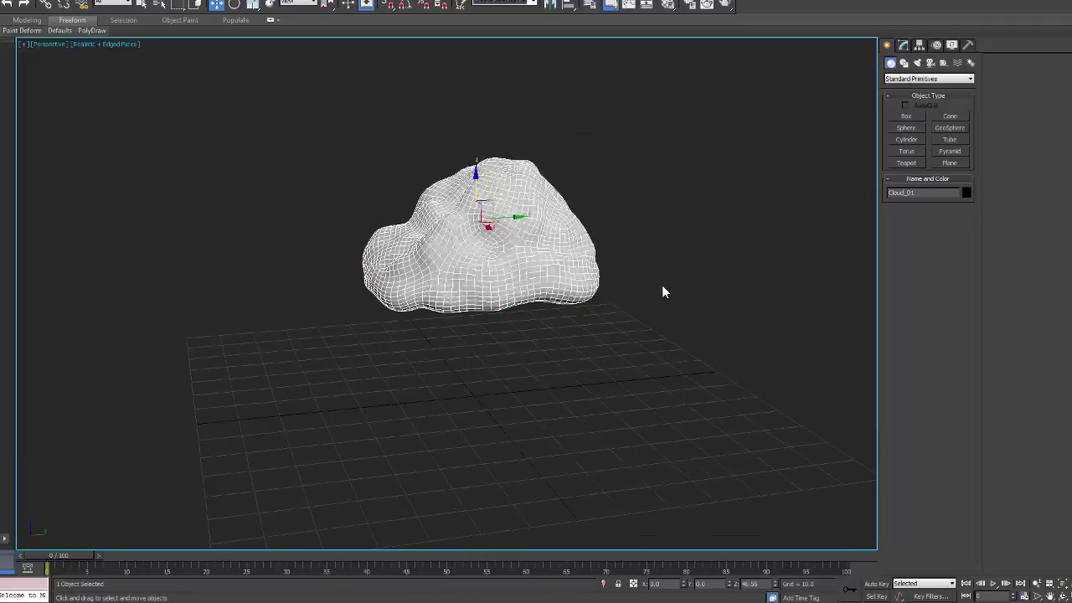
pyautogui.doubleClick(633, 245)
pyautogui.click(662, 285)
# Step: Replace the custom render output size with a preset one, close the render setup, and frame the cloud from slightly below
pyautogui.press('F10')
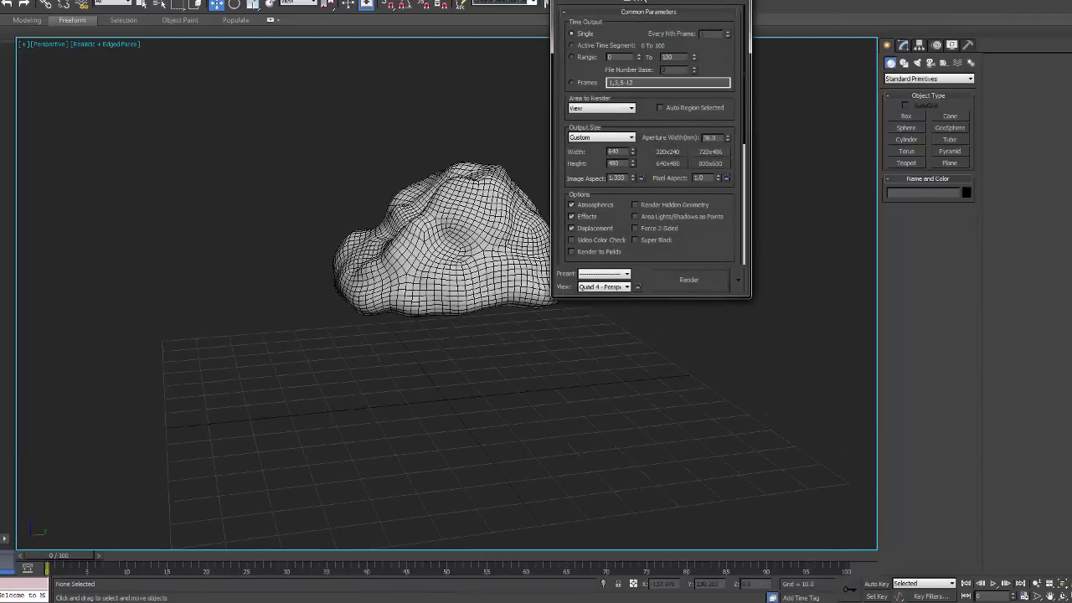
pyautogui.click(625, 136)
pyautogui.click(611, 277)
pyautogui.click(738, 0)
pyautogui.scroll(3, 587, 227)
pyautogui.keyDown('alt'); pyautogui.moveTo(559, 280); pyautogui.dragTo(541, 243, button='middle'); pyautogui.keyUp('alt')
pyautogui.moveTo(541, 243); pyautogui.dragTo(566, 307, button='middle')
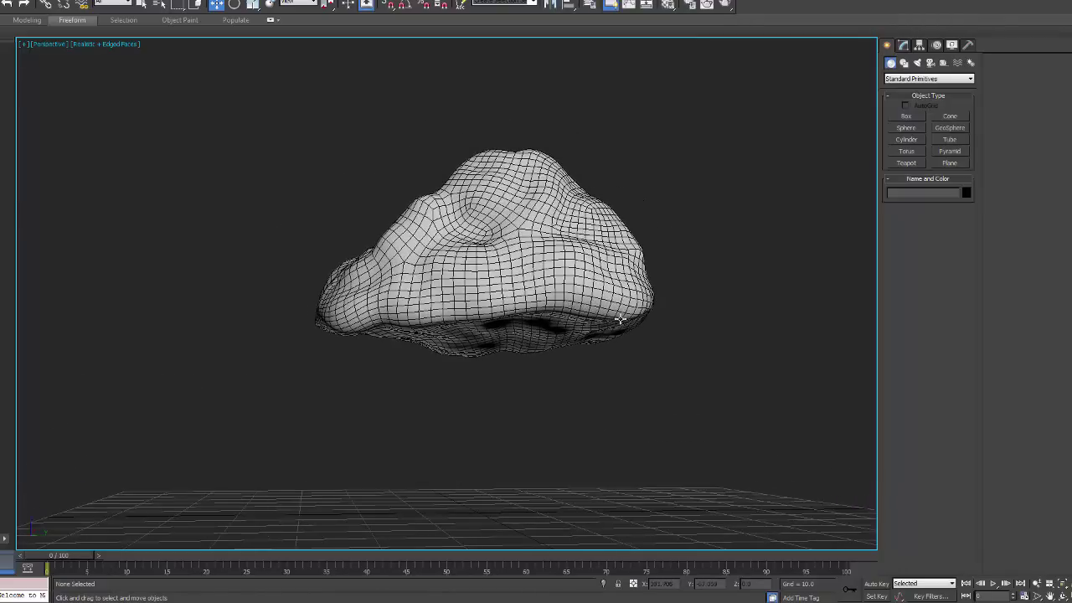
# Step: Frame the cloud from a low angle and create a camera from the current perspective view
pyautogui.scroll(5, 621, 317)
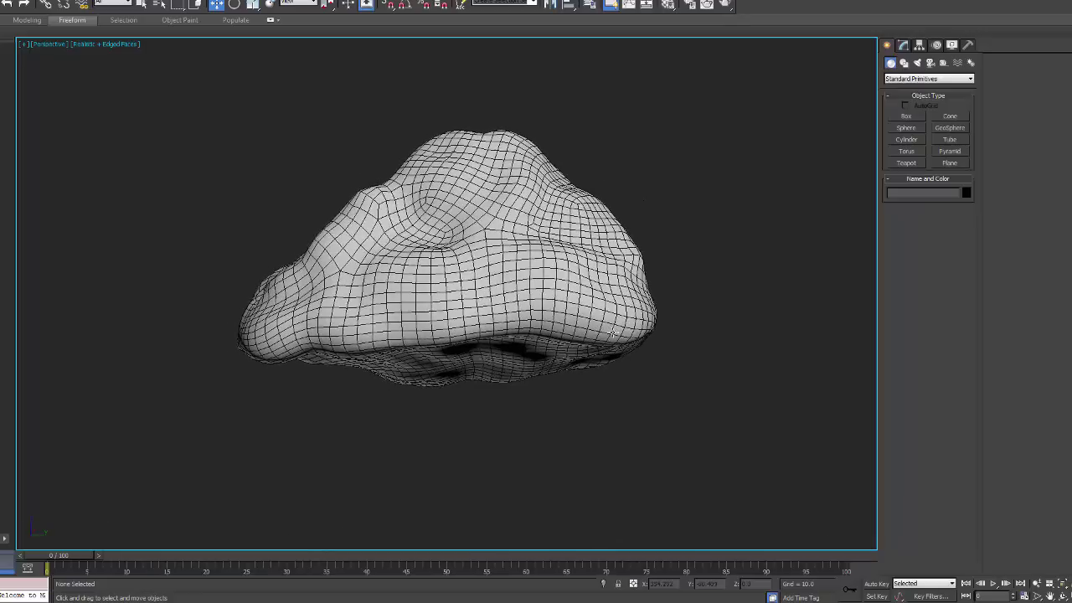
pyautogui.keyDown('alt'); pyautogui.moveTo(618, 332); pyautogui.dragTo(259, 318, button='middle'); pyautogui.keyUp('alt')
pyautogui.scroll(3, 628, 313)
pyautogui.scroll(-1, 744, 351)
pyautogui.hotkey('ctrl', 'c')
# Step: Check the new camera from the perspective view, return to the camera view and show its safe frame
pyautogui.press('p')
pyautogui.scroll(-5, 723, 295)
pyautogui.click(461, 302)
pyautogui.moveTo(260, 318); pyautogui.dragTo(570, 267, button='middle')
pyautogui.moveTo(820, 159); pyautogui.dragTo(267, 350)
pyautogui.keyDown('alt'); pyautogui.moveTo(419, 344); pyautogui.dragTo(618, 304, button='middle'); pyautogui.keyUp('alt')
pyautogui.click(619, 304)
pyautogui.press('c')
pyautogui.click(51, 45)
pyautogui.click(97, 234)
# Step: Assign mental ray as the production renderer in the render setup and close it
pyautogui.click(689, 5)
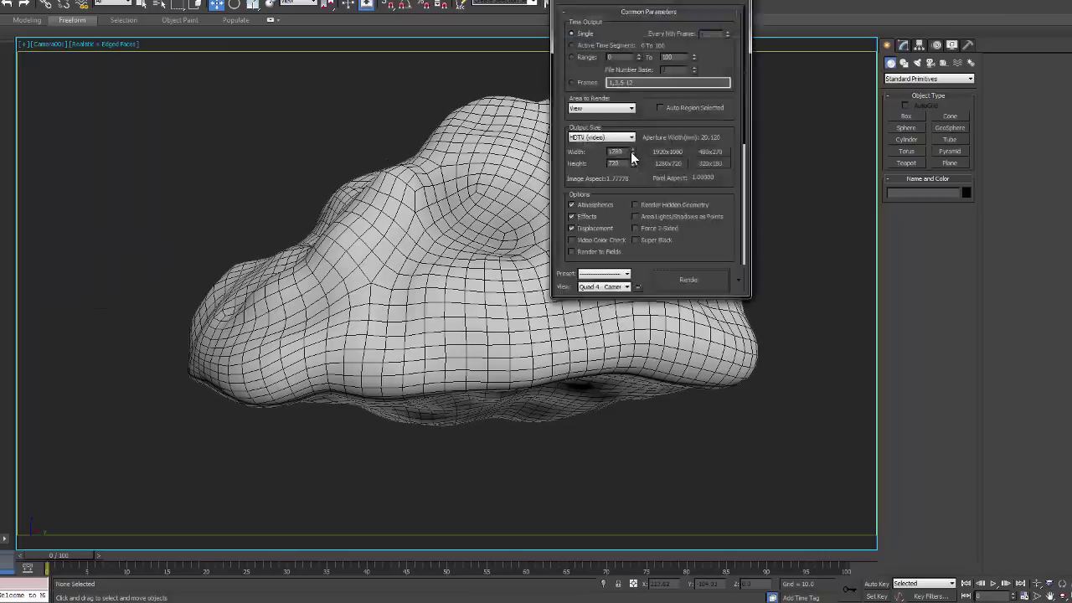
pyautogui.scroll(-5, 654, 167)
pyautogui.click(712, 224)
pyautogui.click(627, 68)
pyautogui.click(664, 205)
pyautogui.click(739, 1)
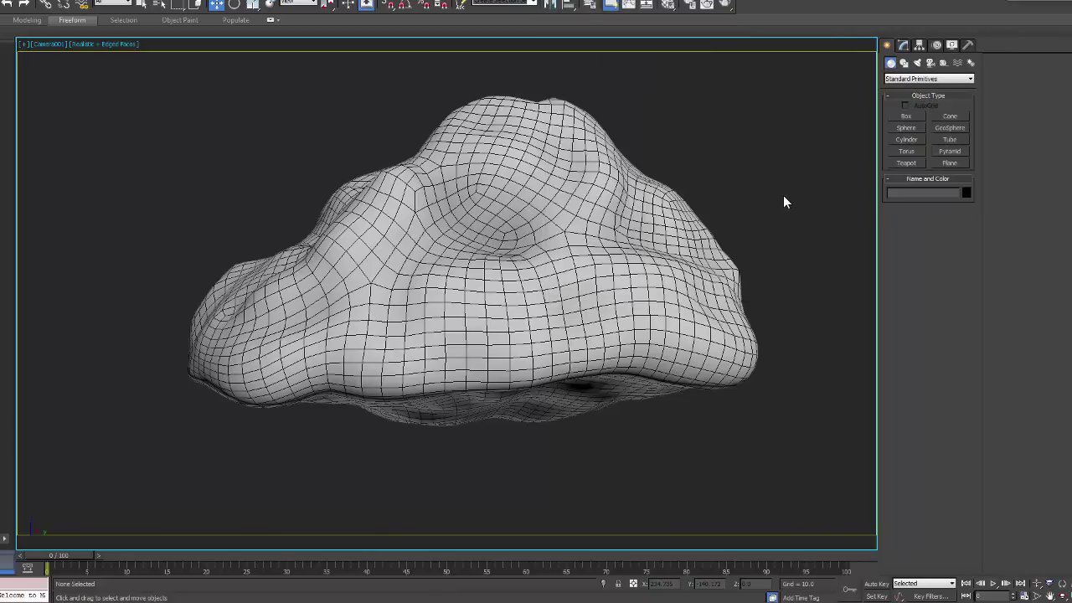
# Step: Render the camera view and save the image to the Desktop as a JPEG at quality 100
pyautogui.click(706, 4)
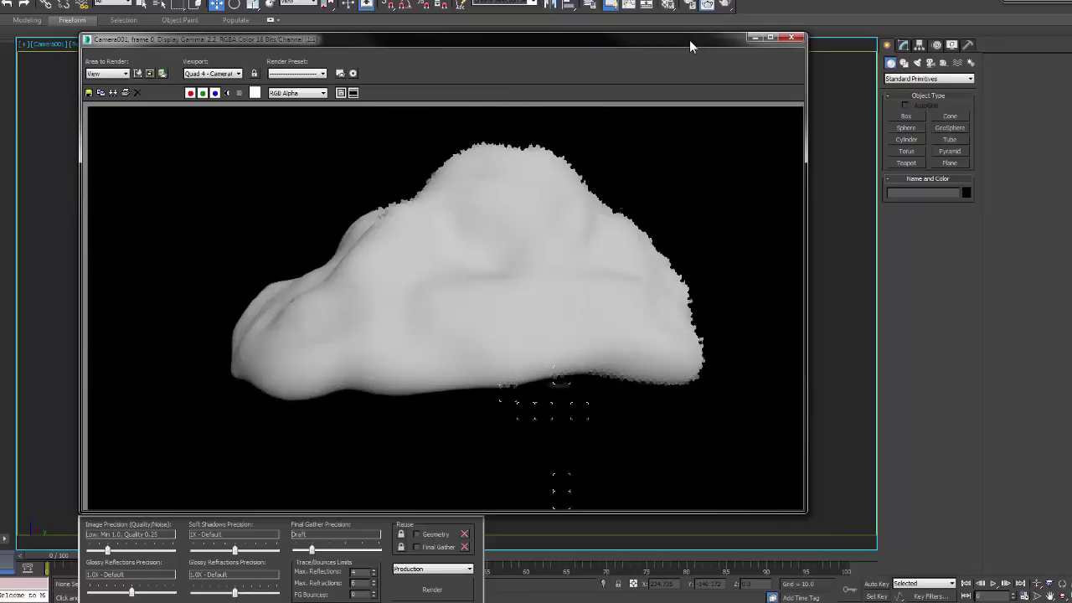
pyautogui.click(90, 93)
pyautogui.click(252, 287)
pyautogui.click(251, 352)
pyautogui.click(445, 273)
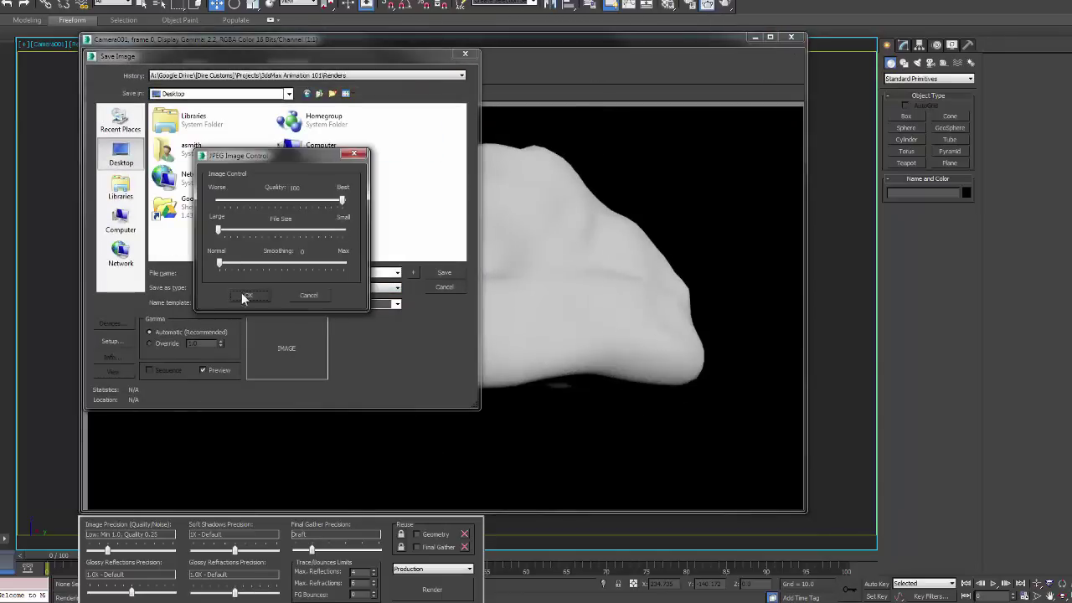
pyautogui.click(252, 296)
pyautogui.click(791, 37)
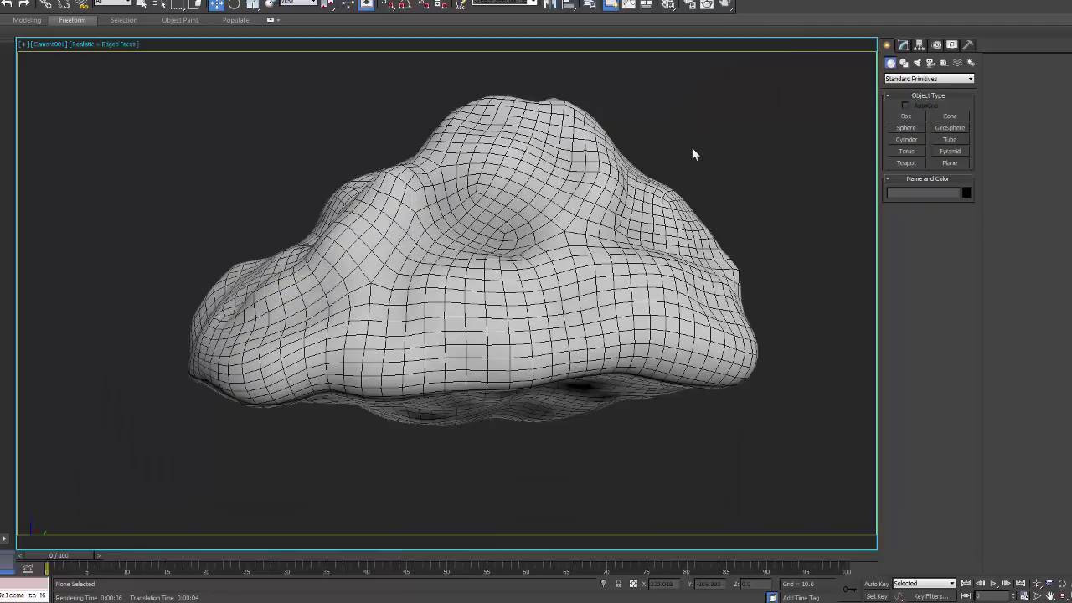
# Step: Turn off Renderable in the cloud's object properties and deselect the cloud
pyautogui.click(498, 193)
pyautogui.rightClick(497, 187)
pyautogui.click(542, 297)
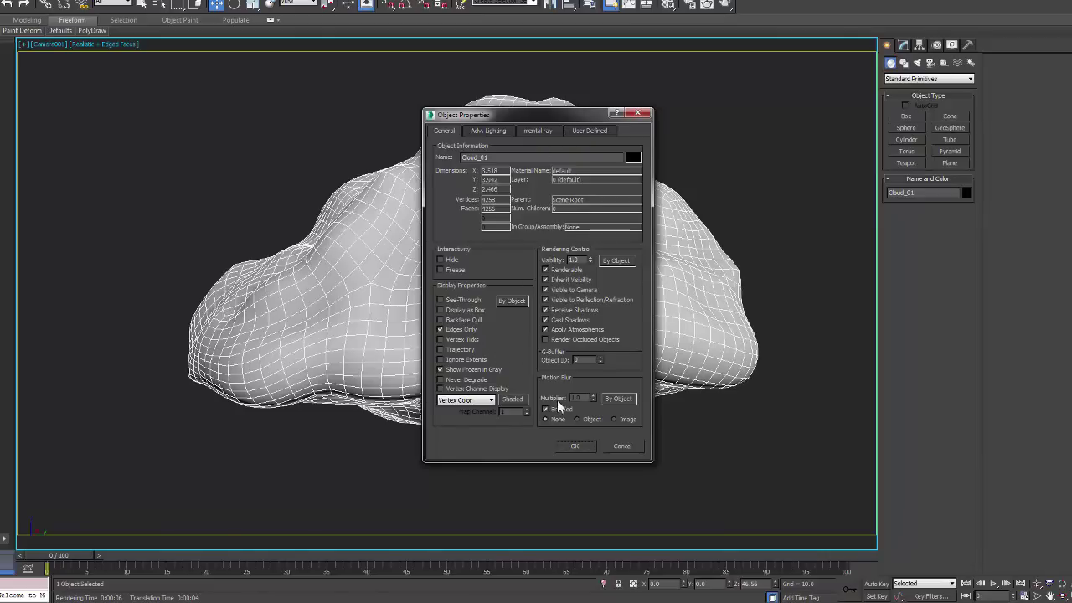
pyautogui.click(576, 272)
pyautogui.click(587, 447)
pyautogui.click(726, 245)
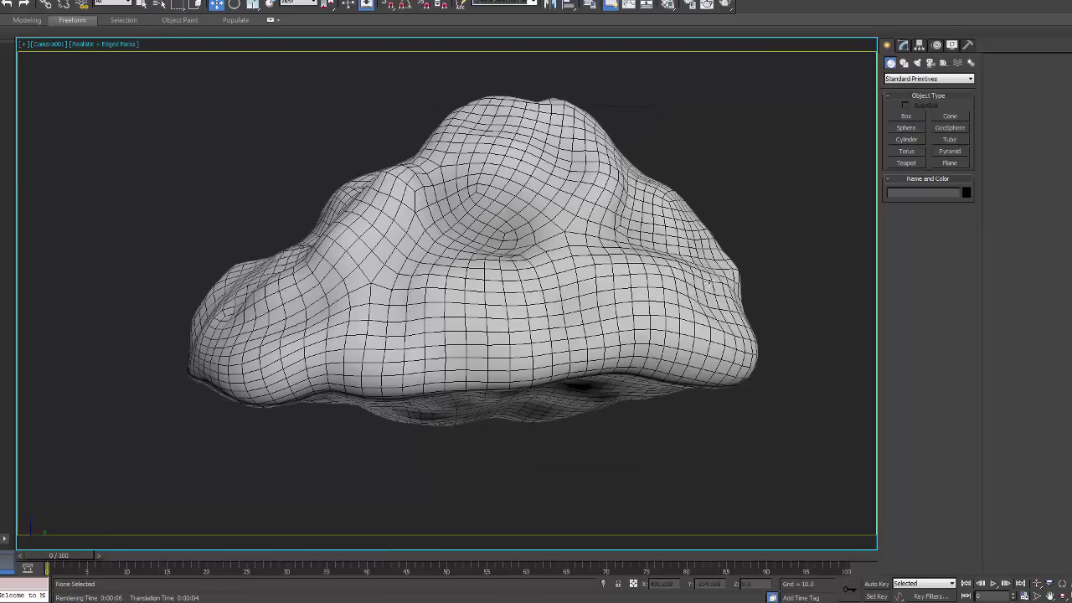
# Step: Open Particle View and add an Empty Flow plus a separate event containing a Birth operator
pyautogui.click(521, 257)
pyautogui.press('6')
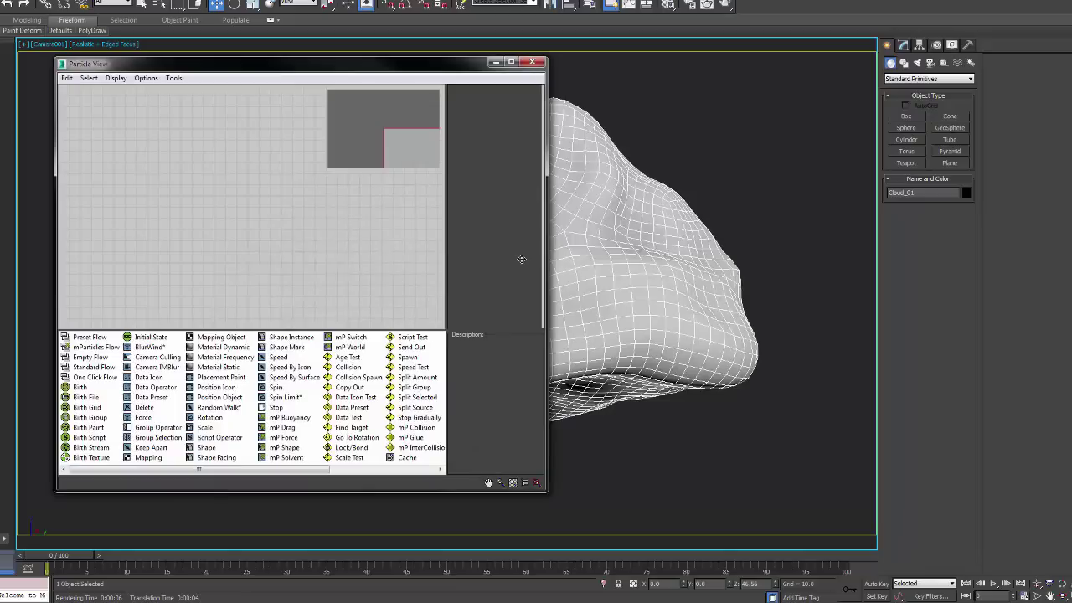
pyautogui.click(97, 358)
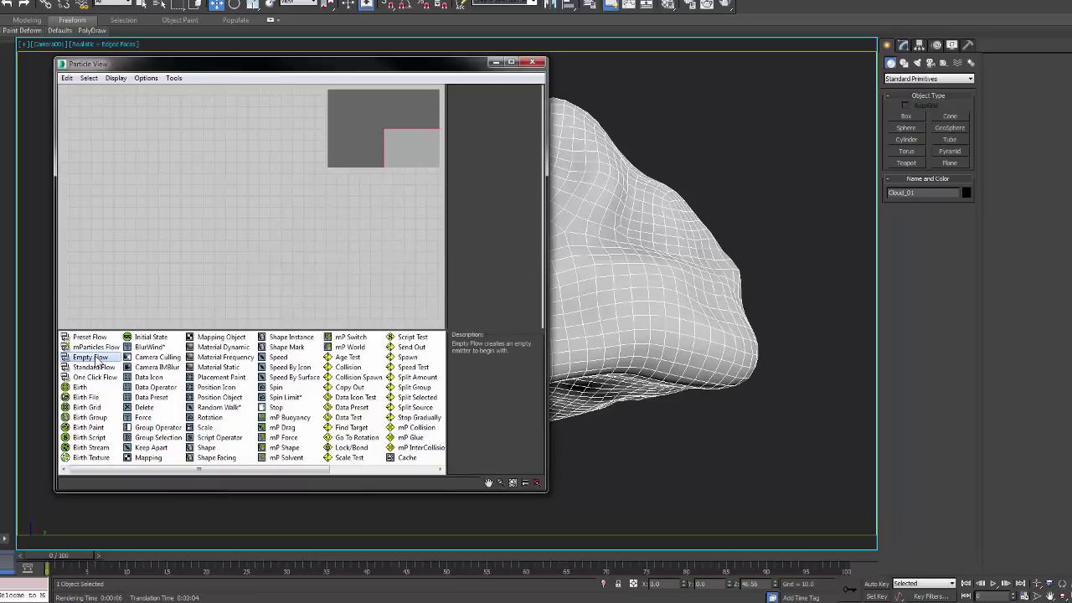
pyautogui.moveTo(168, 177); pyautogui.dragTo(211, 181)
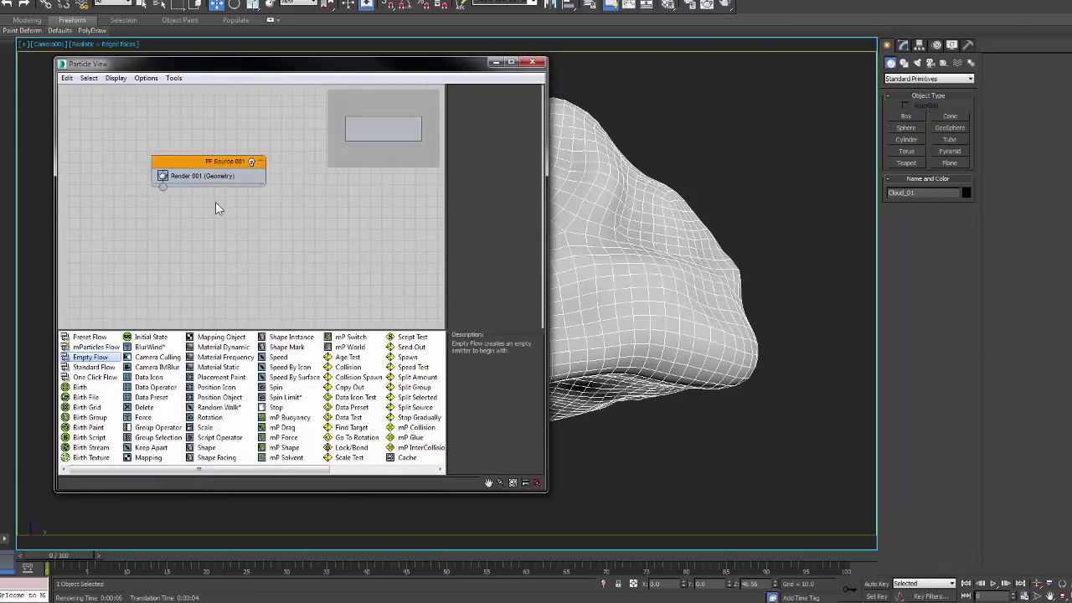
pyautogui.click(80, 387)
pyautogui.moveTo(80, 387); pyautogui.dragTo(220, 223)
# Step: Insert Position Object and Shape Facing operators into the birth event
pyautogui.rightClick(283, 250)
pyautogui.moveTo(311, 255)
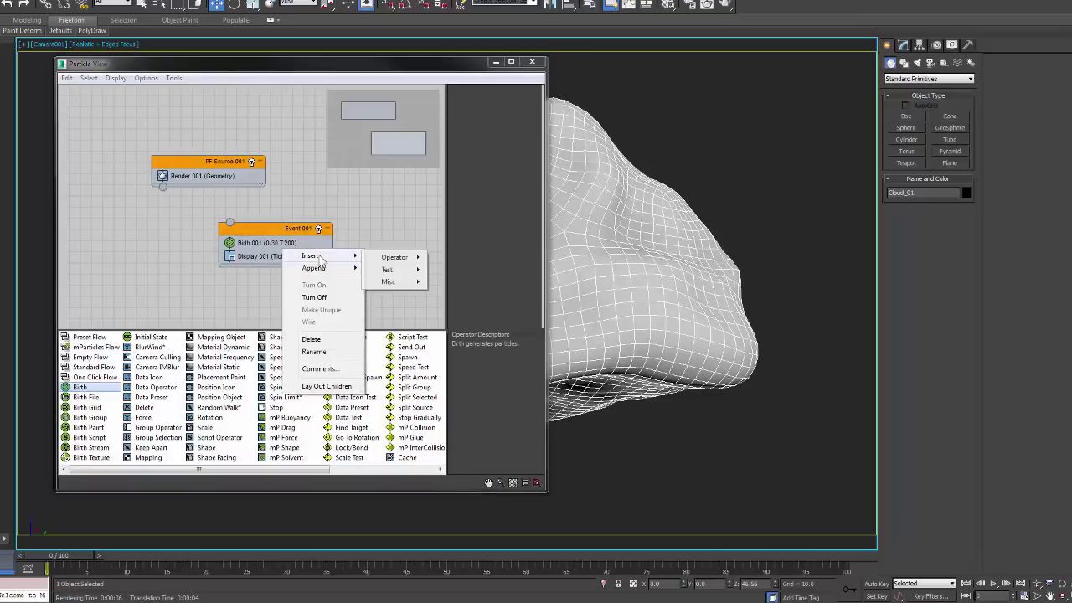
pyautogui.moveTo(394, 258)
pyautogui.click(481, 363)
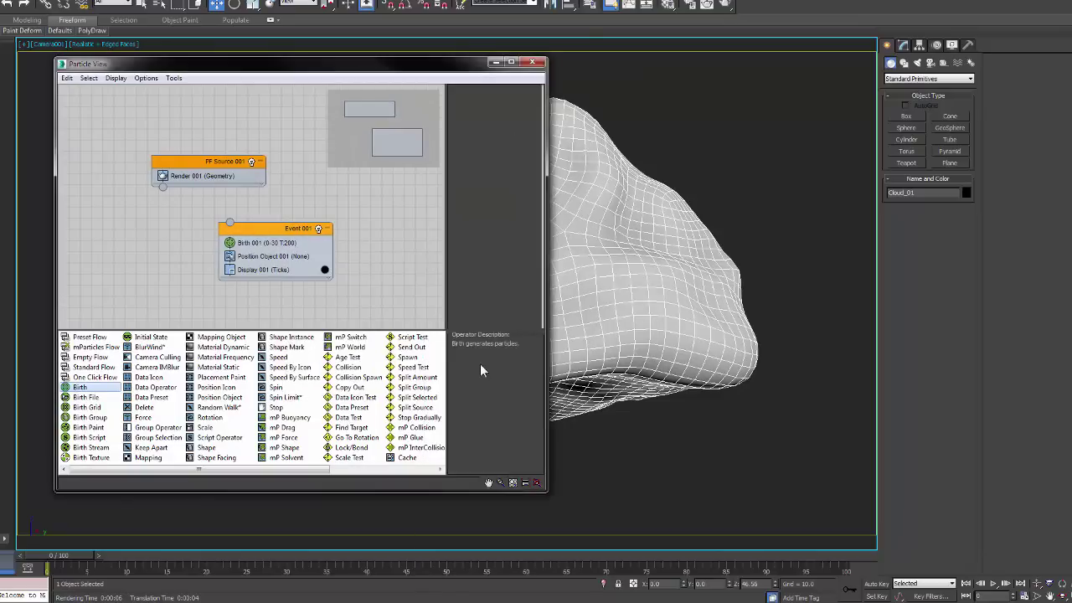
pyautogui.rightClick(298, 253)
pyautogui.moveTo(323, 255)
pyautogui.moveTo(392, 257)
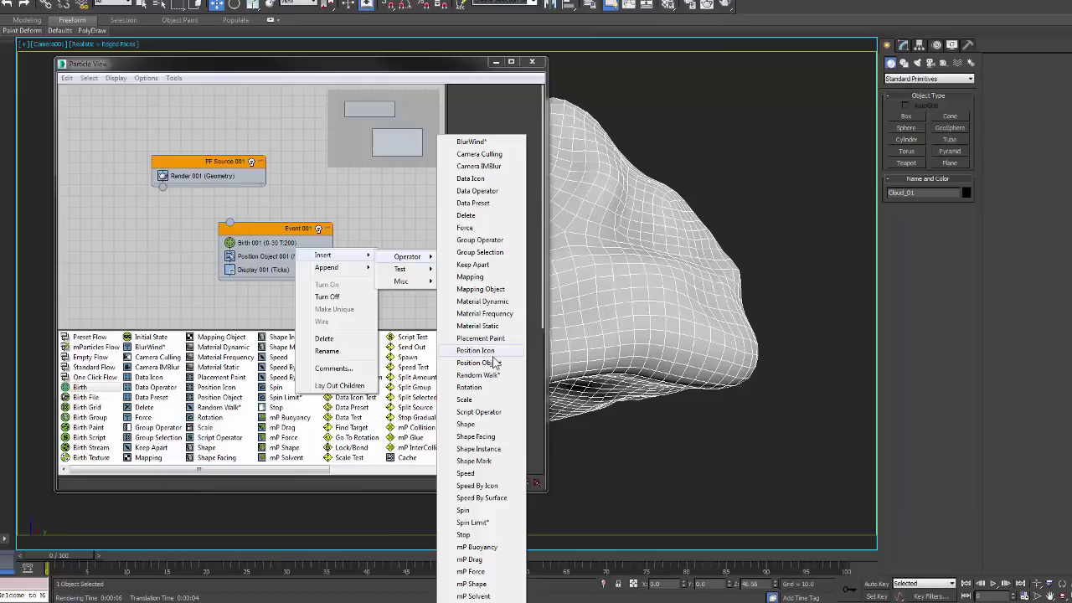
pyautogui.click(479, 438)
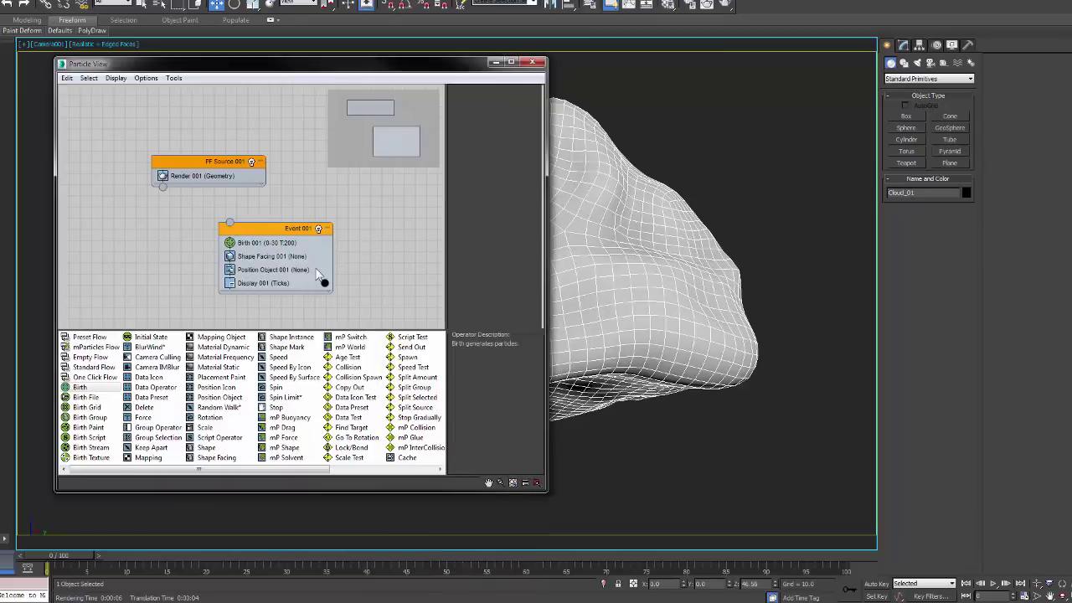
# Step: Insert a Material Static operator into the birth event and wire the particle source to that event
pyautogui.rightClick(300, 265)
pyautogui.moveTo(336, 267)
pyautogui.moveTo(410, 269)
pyautogui.click(485, 326)
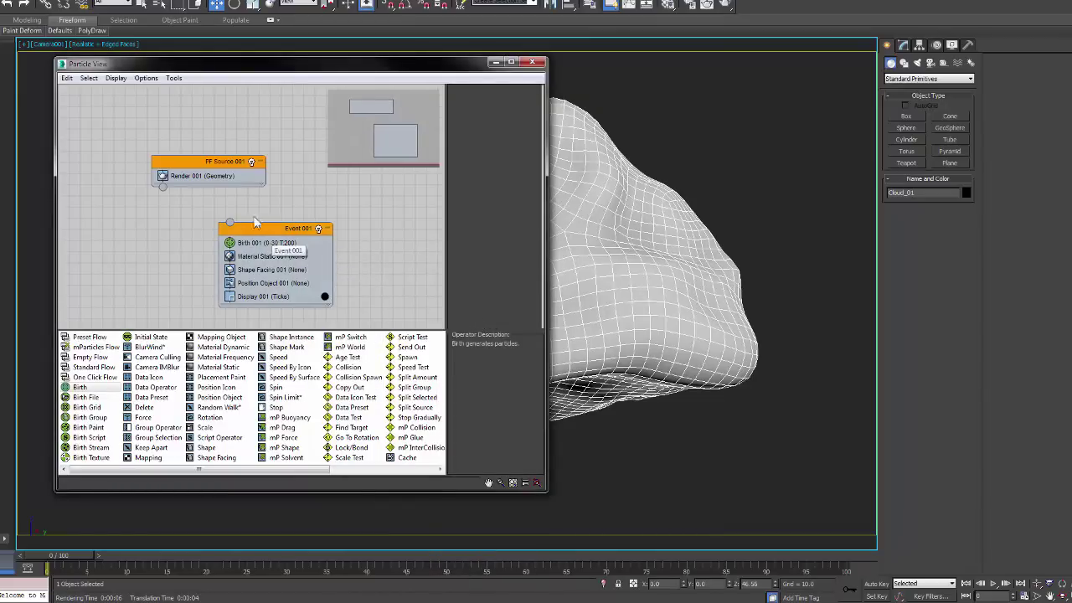
pyautogui.moveTo(163, 186); pyautogui.dragTo(243, 228)
# Step: Set the Birth operator to emit 1000 particles, all at frame 0
pyautogui.click(235, 242)
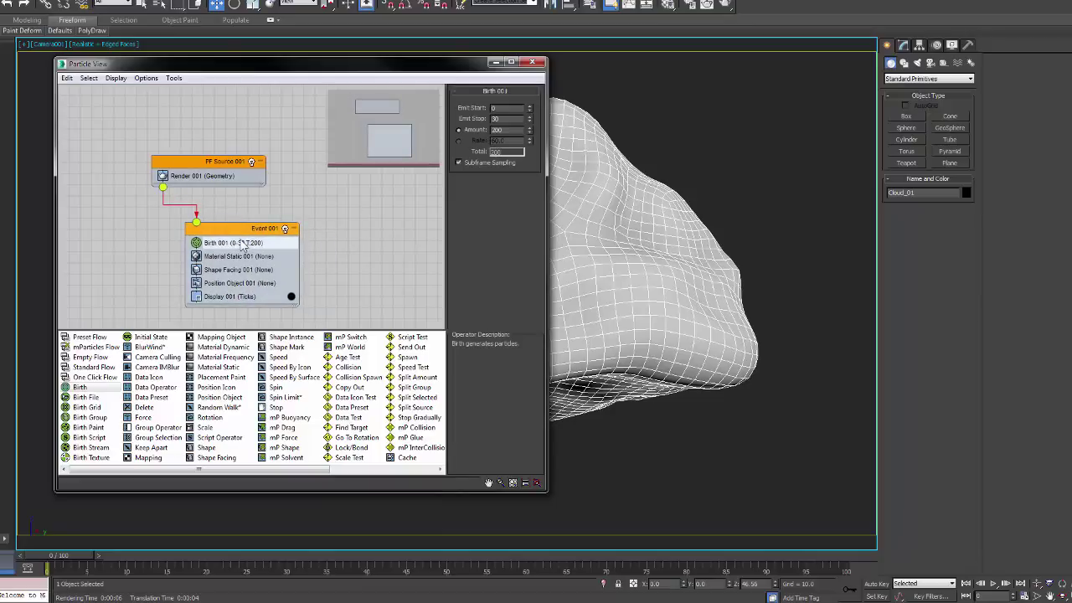
pyautogui.doubleClick(494, 130)
pyautogui.write('1000')
pyautogui.press('Return')
# Step: Add Cloud_01 as the emitter object of the Position Object operator
pyautogui.click(248, 284)
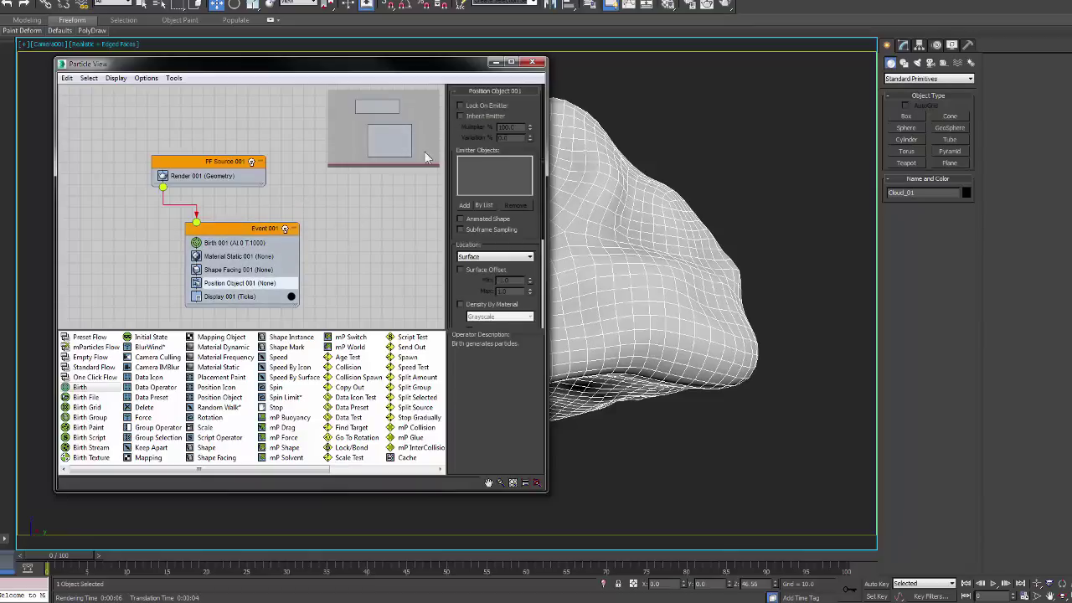
pyautogui.click(464, 205)
pyautogui.click(593, 194)
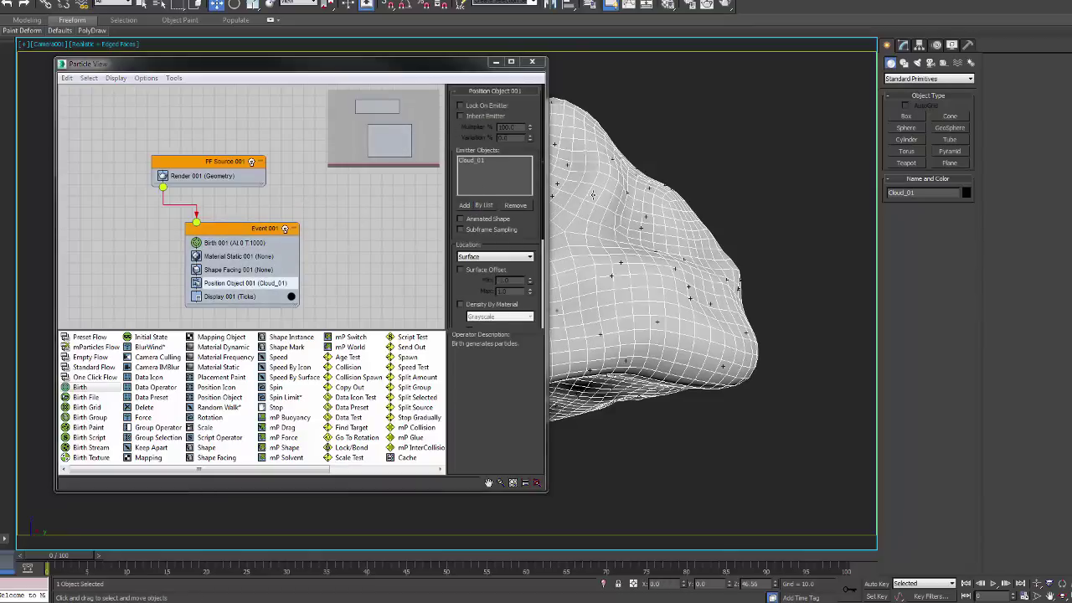
# Step: Make the Shape Facing particles look at Camera001 and set their orientation to Random
pyautogui.moveTo(502, 65); pyautogui.dragTo(539, 66)
pyautogui.click(713, 153)
pyautogui.press('p')
pyautogui.scroll(-5, 713, 253)
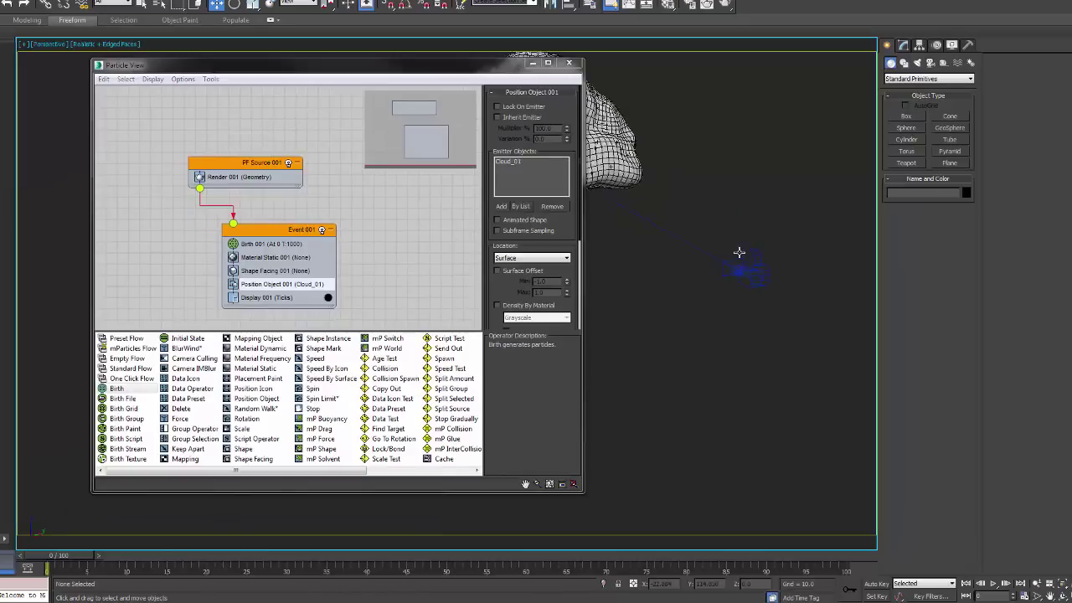
pyautogui.moveTo(740, 252); pyautogui.dragTo(789, 292, button='middle')
pyautogui.click(276, 270)
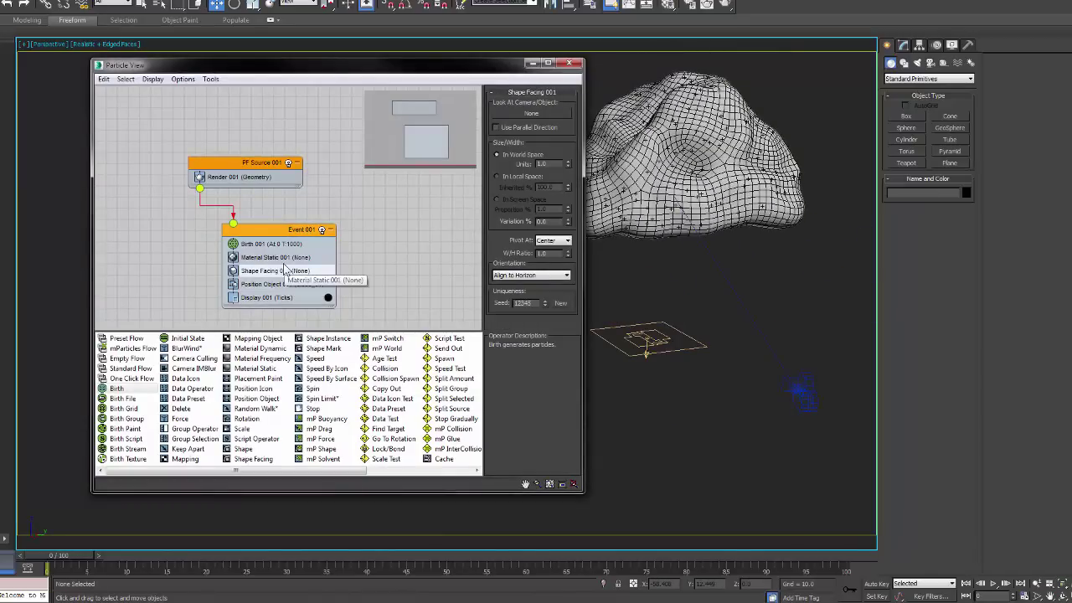
pyautogui.click(535, 110)
pyautogui.click(807, 393)
pyautogui.click(531, 275)
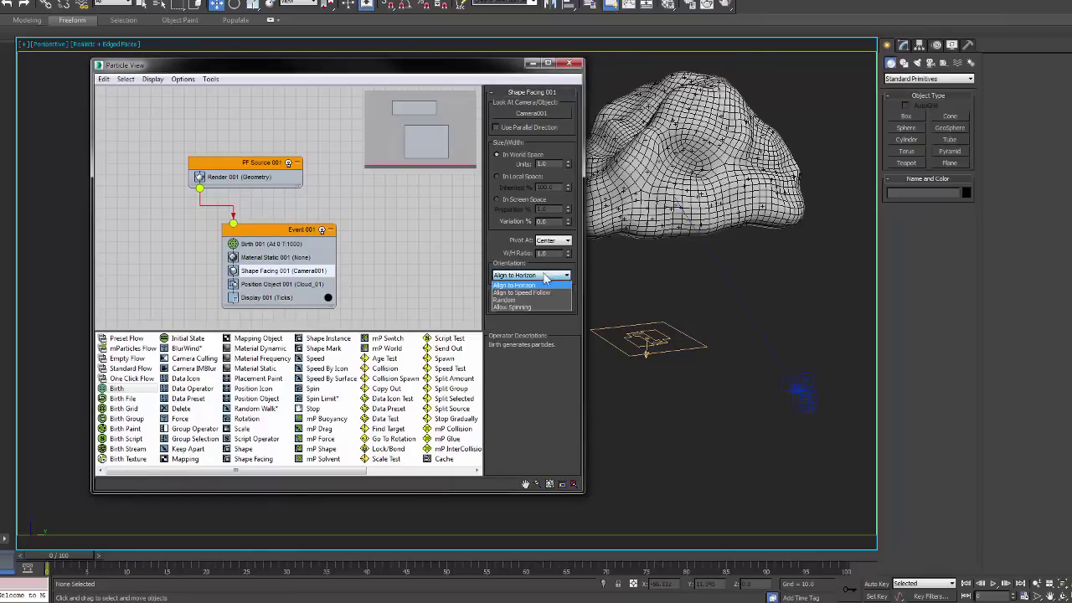
pyautogui.click(532, 304)
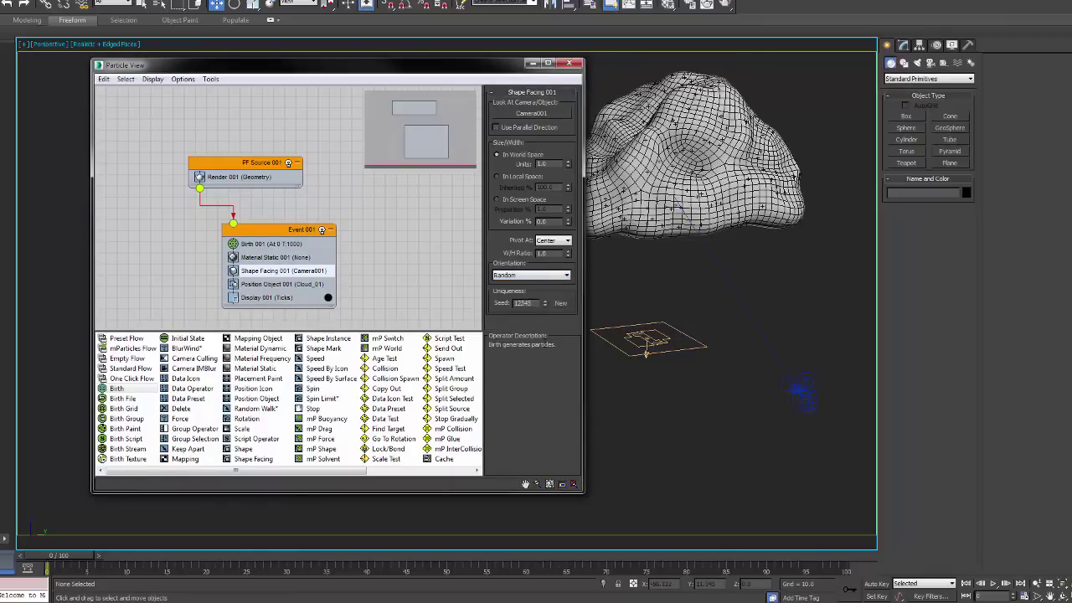
pyautogui.doubleClick(551, 163)
# Step: Set the particle event's Display type to Geometry
pyautogui.click(266, 298)
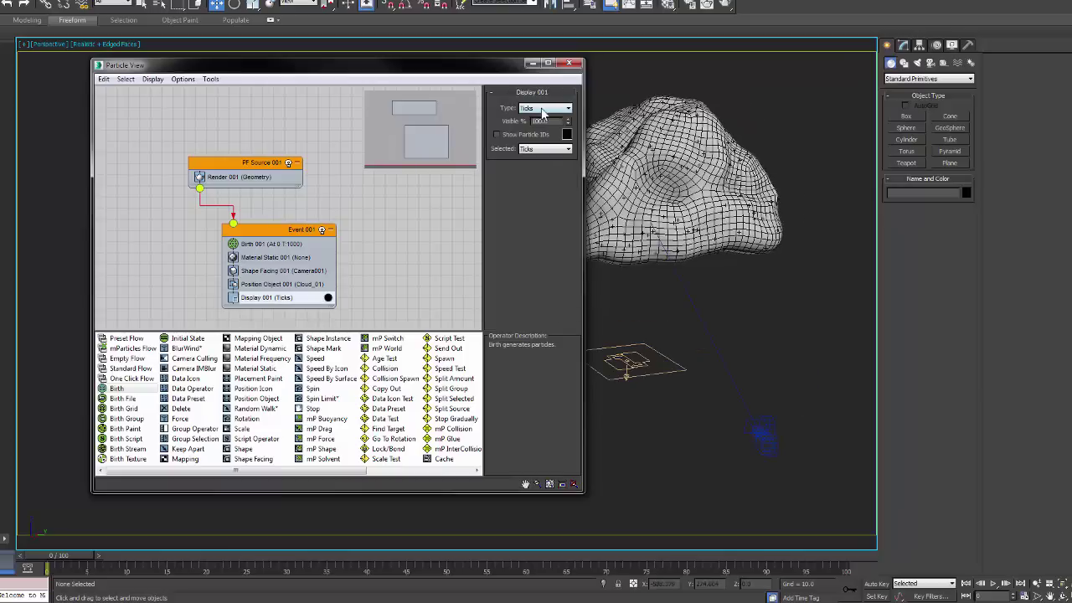
pyautogui.click(540, 109)
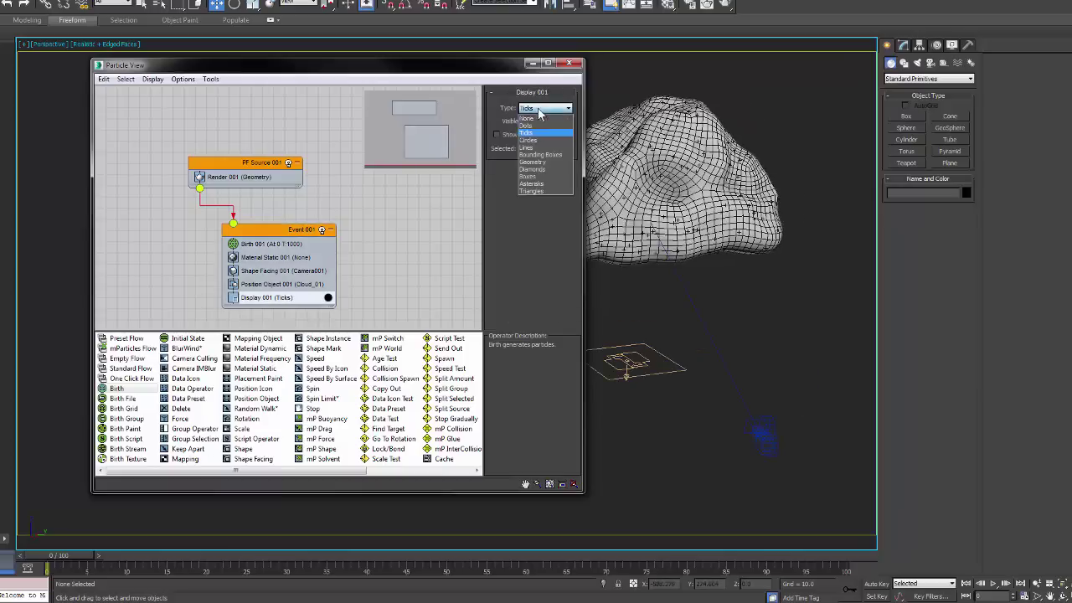
pyautogui.click(536, 162)
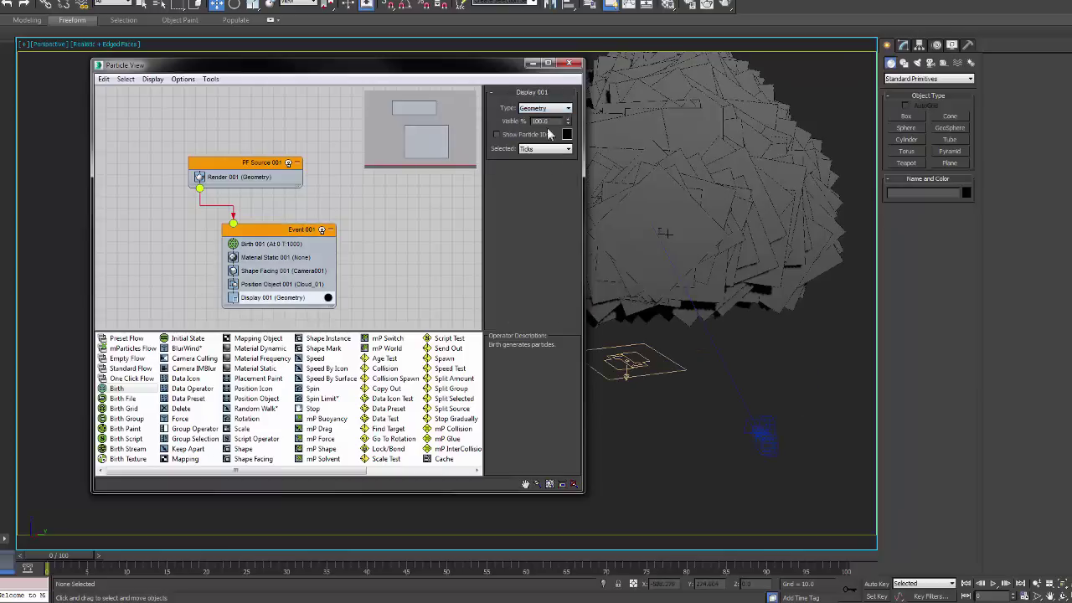
# Step: Set the Shape Facing particle size in world space to 10 units and check the coverage on the cloud
pyautogui.click(281, 270)
pyautogui.write('10')
pyautogui.press('Return')
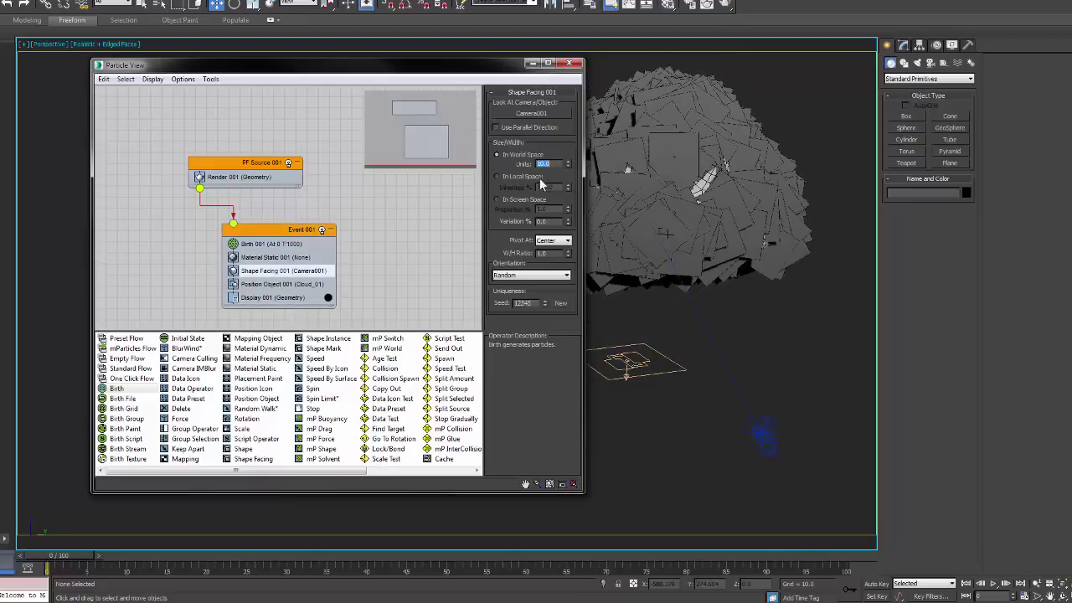
pyautogui.moveTo(707, 172)
pyautogui.mouseDown(button='middle')
pyautogui.moveTo(729, 199)
pyautogui.moveTo(804, 200)
pyautogui.moveTo(689, 142)
pyautogui.moveTo(711, 174)
pyautogui.mouseUp(button='middle')
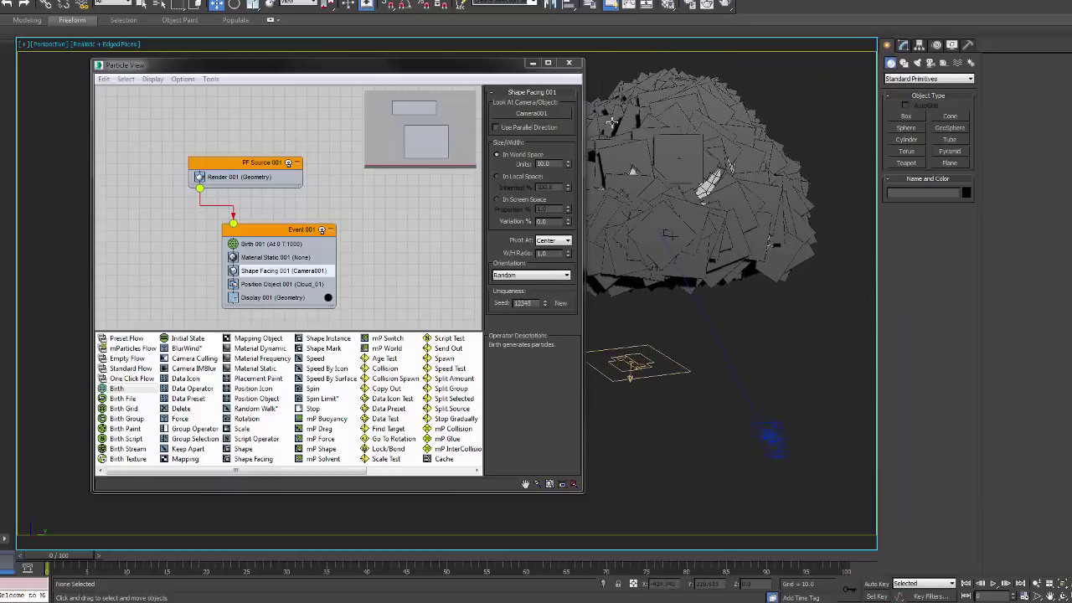
pyautogui.moveTo(645, 146); pyautogui.dragTo(658, 152, button='middle')
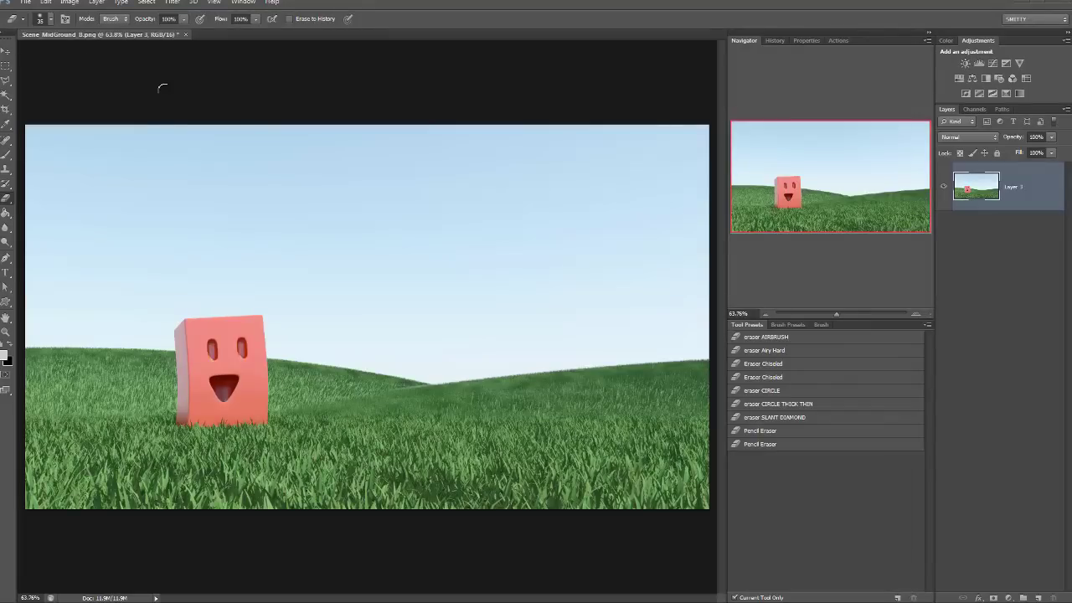
# Step: Switch to Photoshop, look over the Scene_MidGround_B.png reference, and create a new 512 by 512 pixel document
pyautogui.moveTo(836, 314); pyautogui.dragTo(842, 314)
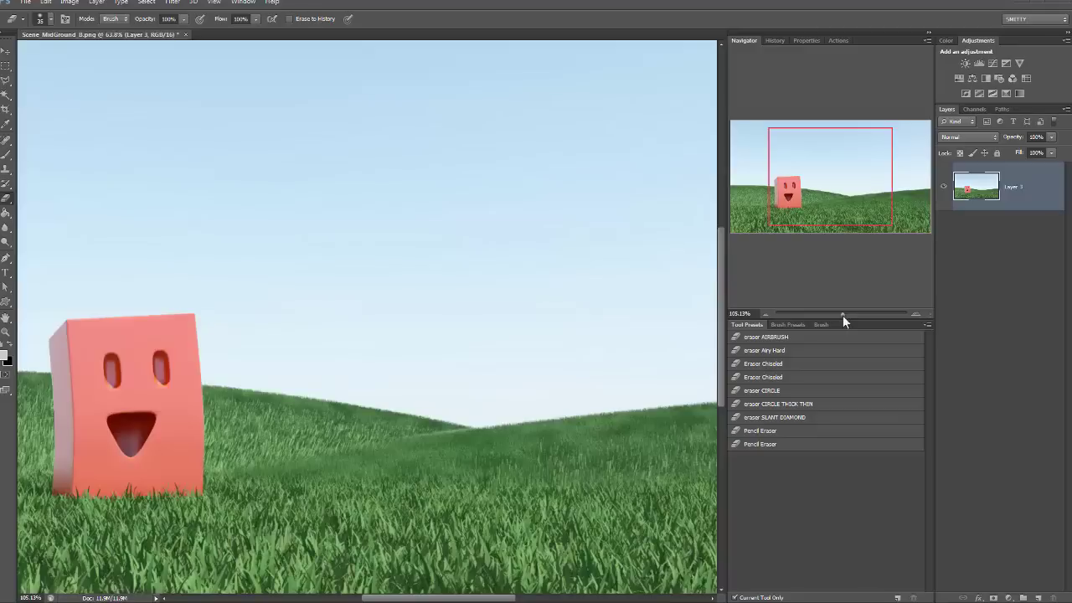
pyautogui.moveTo(433, 313); pyautogui.dragTo(487, 277)
pyautogui.click(837, 313)
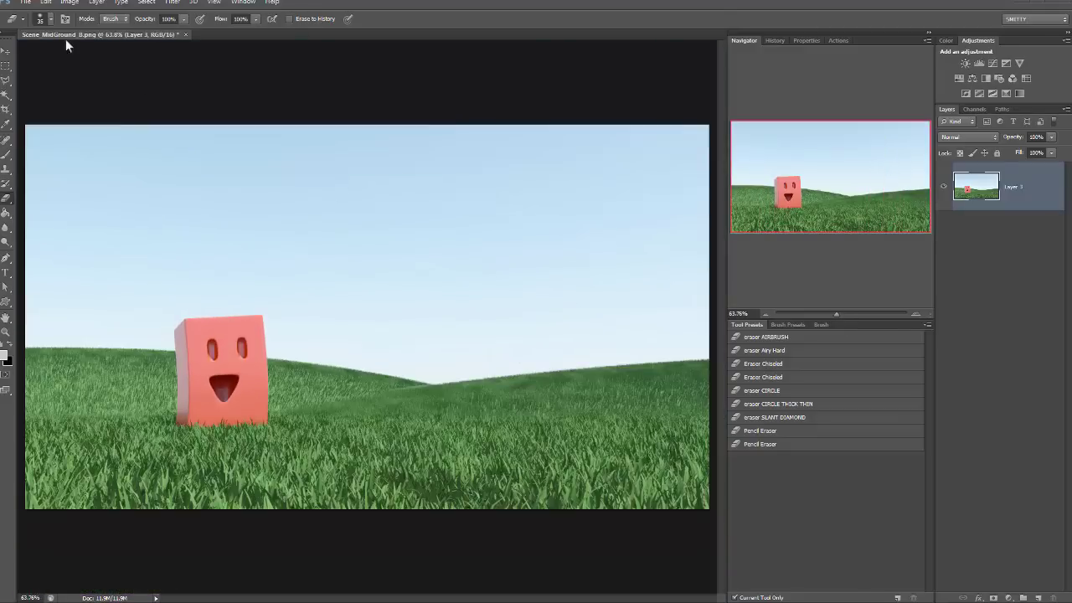
pyautogui.click(26, 2)
pyautogui.click(33, 13)
pyautogui.moveTo(463, 176); pyautogui.dragTo(399, 173)
pyautogui.write('512')
pyautogui.press('Tab')
pyautogui.write('512')
pyautogui.press('Return')
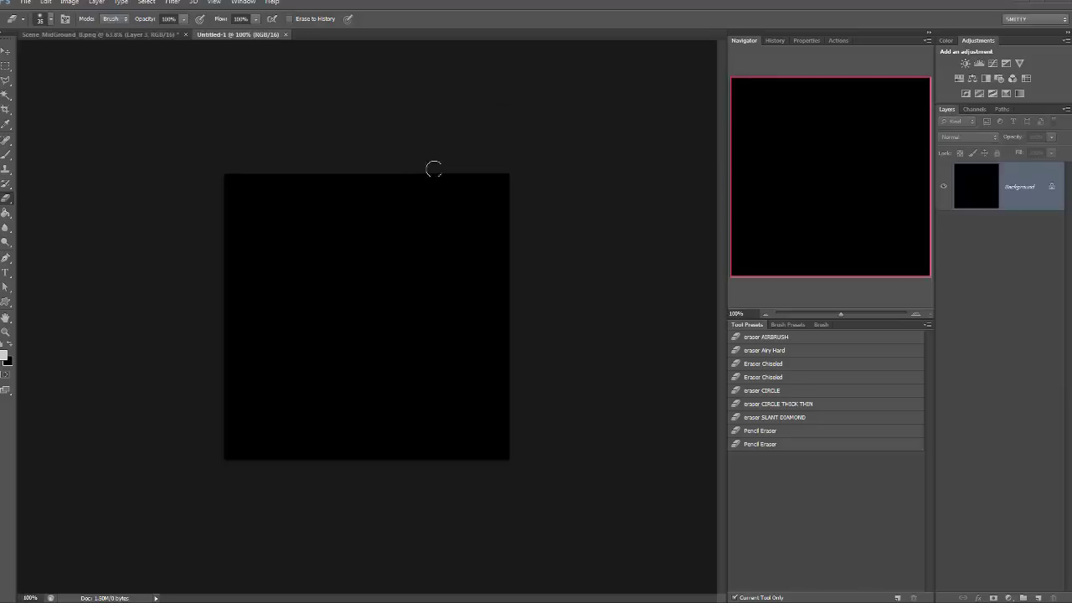
# Step: Paint soft white puffs down the left side of the black canvas with a soft round brush
pyautogui.press('b')
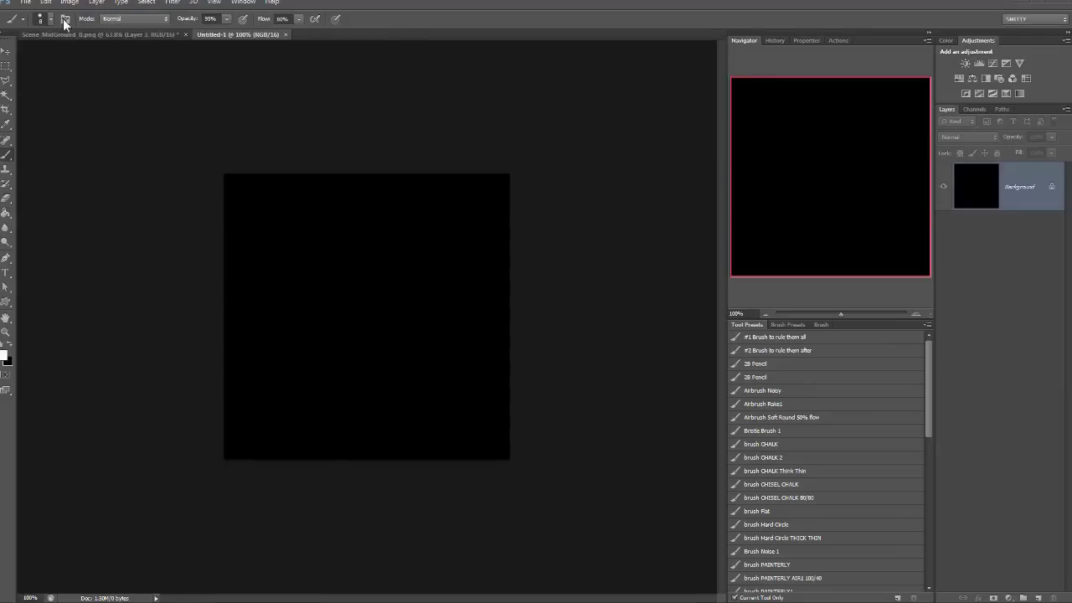
pyautogui.click(50, 18)
pyautogui.click(272, 241)
pyautogui.moveTo(262, 203); pyautogui.dragTo(294, 248)
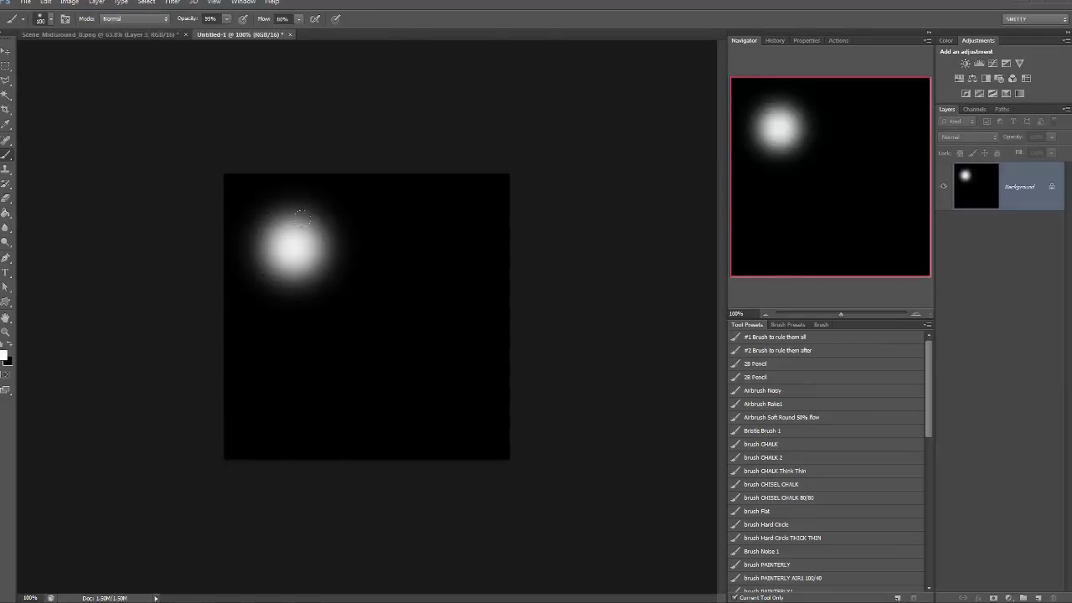
pyautogui.click(348, 224)
pyautogui.click(307, 299)
pyautogui.click(277, 350)
pyautogui.click(291, 407)
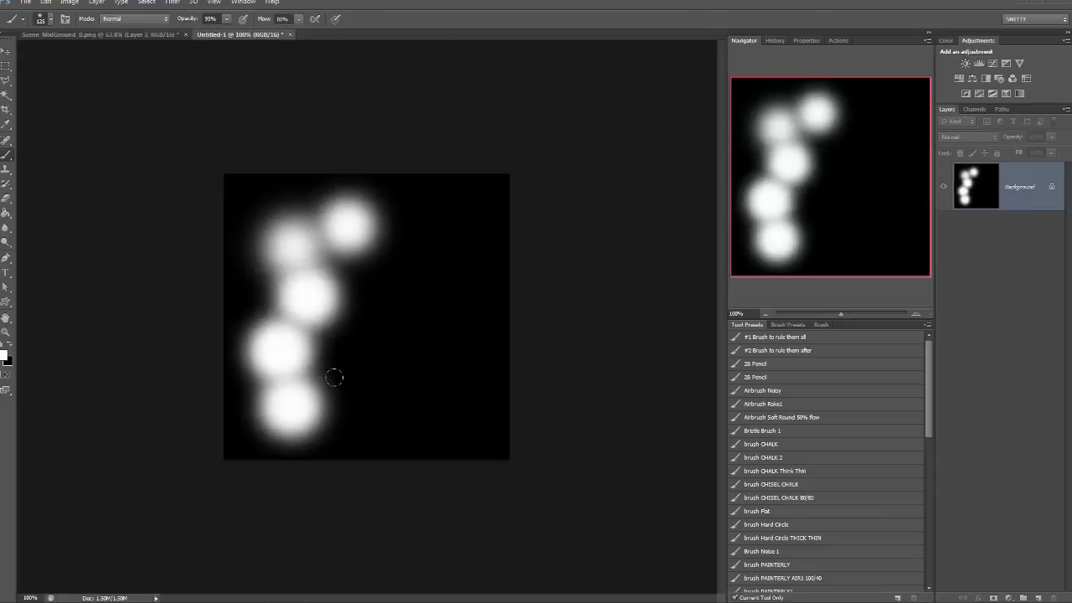
# Step: Continue the ring of soft white puffs along the canvas's lower edge, using a slightly smaller brush toward the lower right
pyautogui.click(356, 397)
pyautogui.moveTo(293, 374); pyautogui.dragTo(319, 394)
pyautogui.press('[')
pyautogui.click(390, 413)
pyautogui.click(425, 382)
pyautogui.click(453, 422)
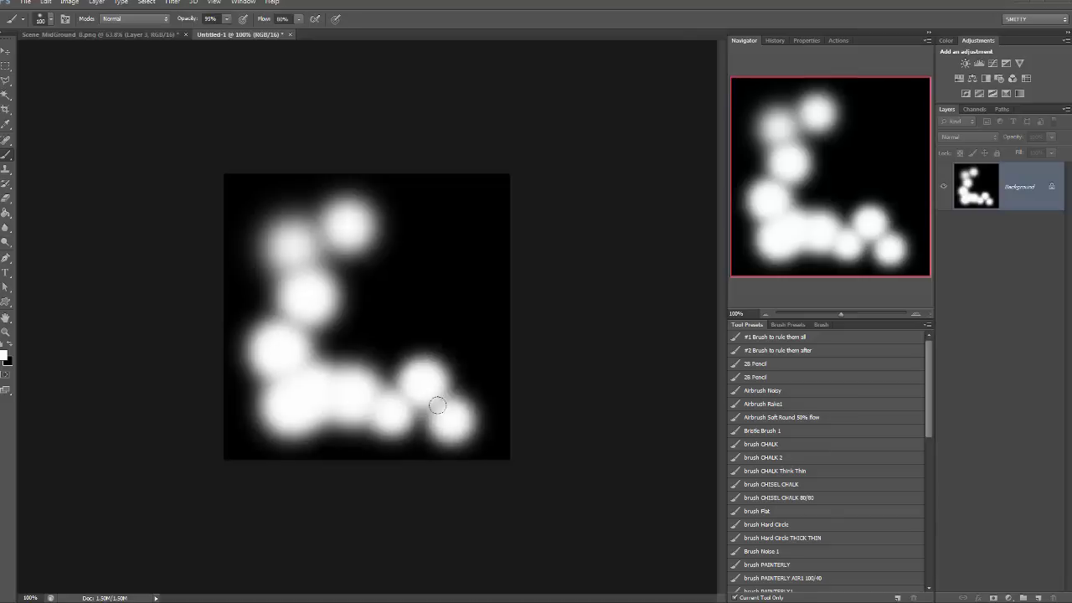
# Step: Paint soft white puffs up the canvas's right side and across its upper edge to complete the cloud outline
pyautogui.click(464, 375)
pyautogui.click(452, 327)
pyautogui.click(450, 238)
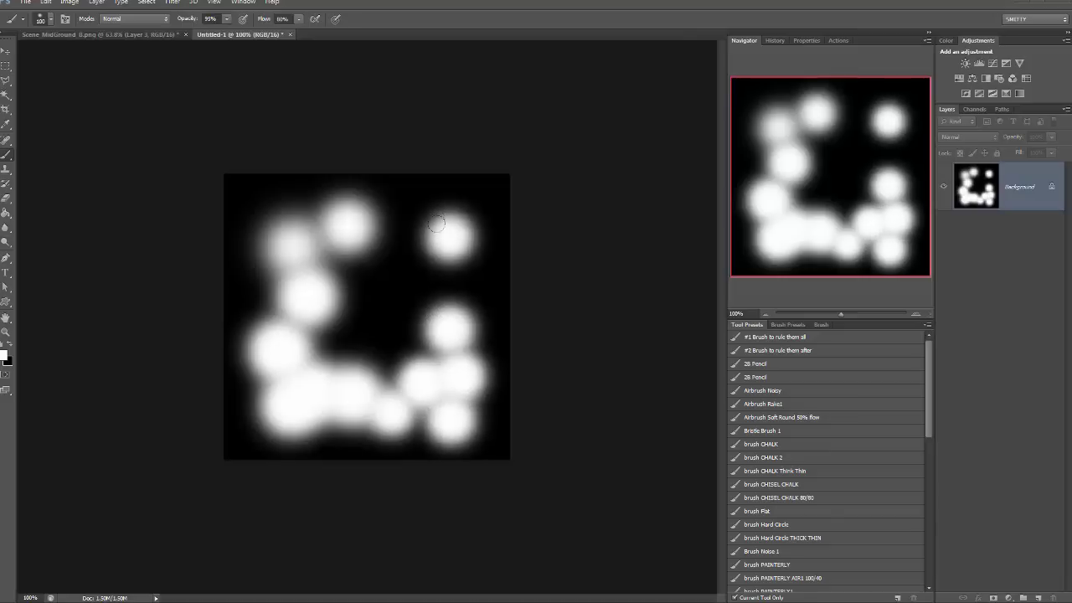
pyautogui.click(407, 214)
pyautogui.click(369, 222)
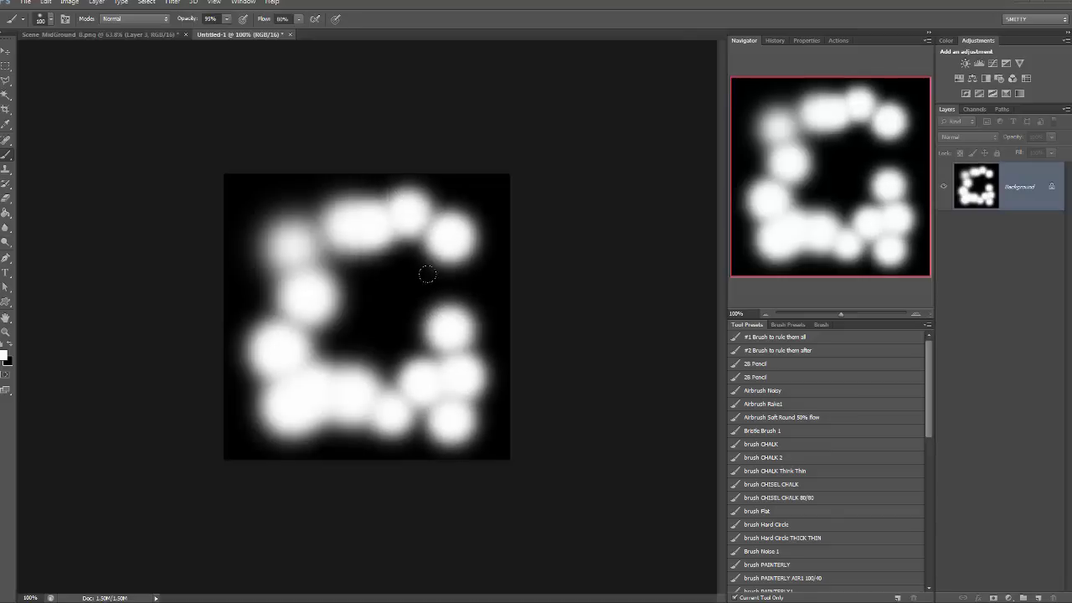
pyautogui.click(443, 277)
pyautogui.click(443, 280)
pyautogui.click(439, 286)
pyautogui.click(434, 317)
# Step: Fill the interior of the puff outline with white to form one solid soft-edged cloud shape
pyautogui.moveTo(349, 260); pyautogui.dragTo(337, 286)
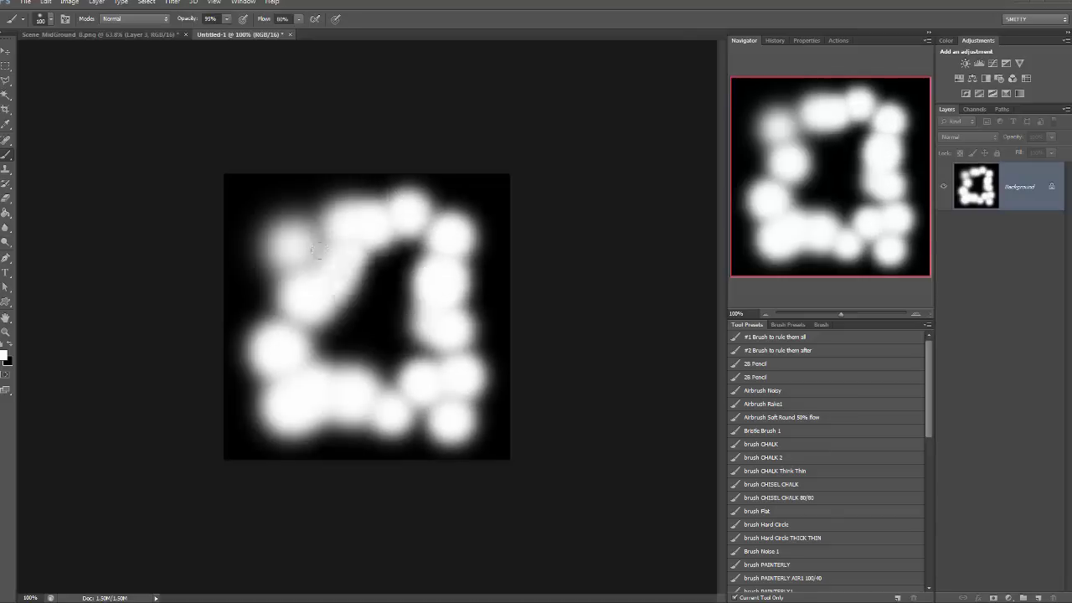
pyautogui.moveTo(311, 243)
pyautogui.mouseDown()
pyautogui.moveTo(294, 360)
pyautogui.moveTo(371, 354)
pyautogui.moveTo(403, 318)
pyautogui.moveTo(379, 305)
pyautogui.moveTo(356, 321)
pyautogui.mouseUp()
pyautogui.moveTo(298, 229)
pyautogui.mouseDown()
pyautogui.moveTo(280, 259)
pyautogui.moveTo(297, 271)
pyautogui.mouseUp()
pyautogui.moveTo(386, 240)
pyautogui.mouseDown()
pyautogui.moveTo(321, 223)
pyautogui.moveTo(397, 199)
pyautogui.moveTo(414, 232)
pyautogui.moveTo(429, 230)
pyautogui.moveTo(447, 383)
pyautogui.moveTo(409, 391)
pyautogui.moveTo(373, 369)
pyautogui.moveTo(335, 390)
pyautogui.moveTo(297, 377)
pyautogui.moveTo(284, 361)
pyautogui.moveTo(284, 289)
pyautogui.mouseUp()
pyautogui.moveTo(384, 302); pyautogui.dragTo(371, 378)
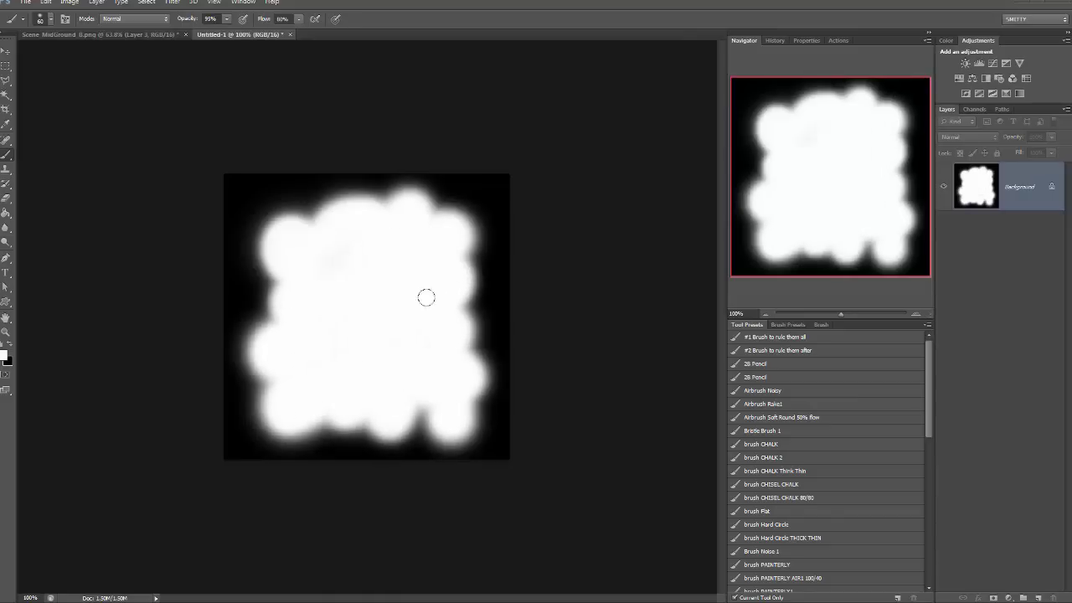
# Step: Add small rounded bumps along the cloud shape's upper and left edges with a smaller brush, undoing unwanted strokes
pyautogui.moveTo(265, 220); pyautogui.dragTo(330, 205)
pyautogui.hotkey('ctrl', 'z')
pyautogui.hotkey('ctrl', 'z')
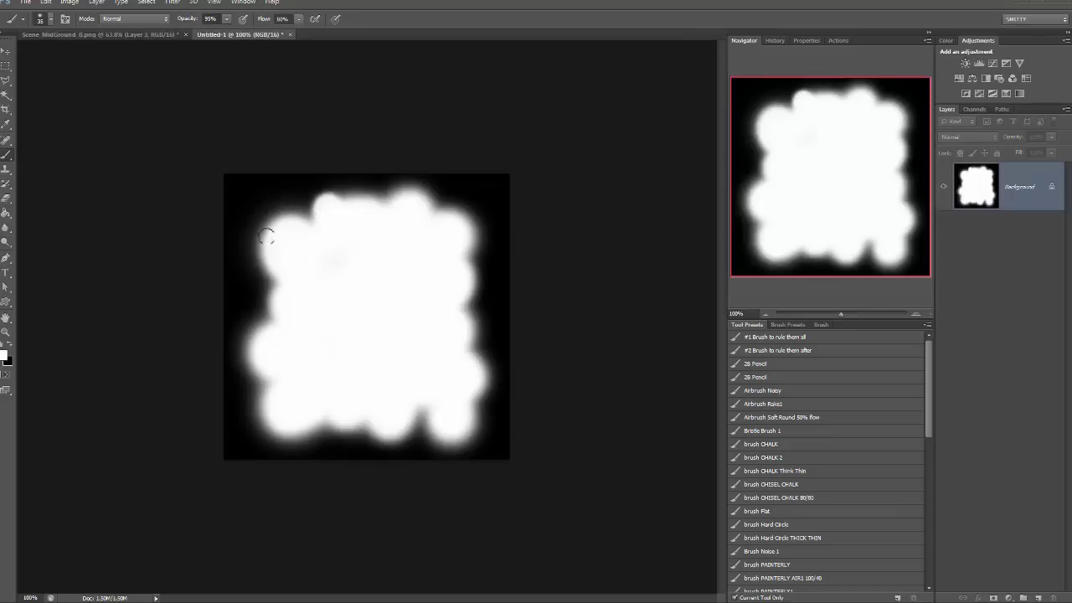
pyautogui.moveTo(264, 243); pyautogui.dragTo(278, 243)
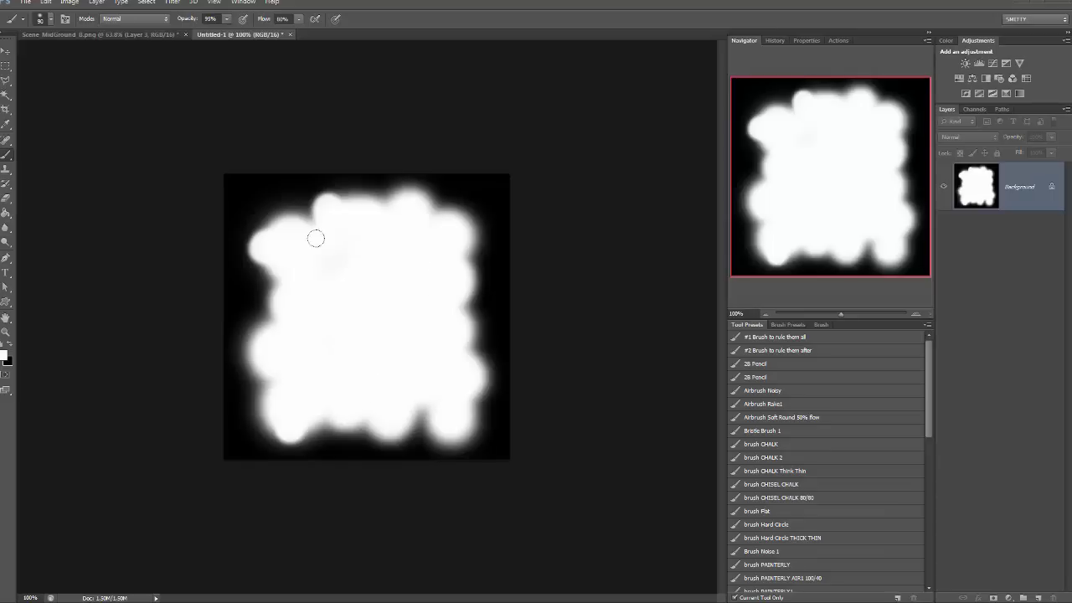
pyautogui.moveTo(255, 238); pyautogui.dragTo(262, 253)
pyautogui.moveTo(275, 362)
pyautogui.mouseDown()
pyautogui.moveTo(277, 310)
pyautogui.moveTo(375, 323)
pyautogui.mouseUp()
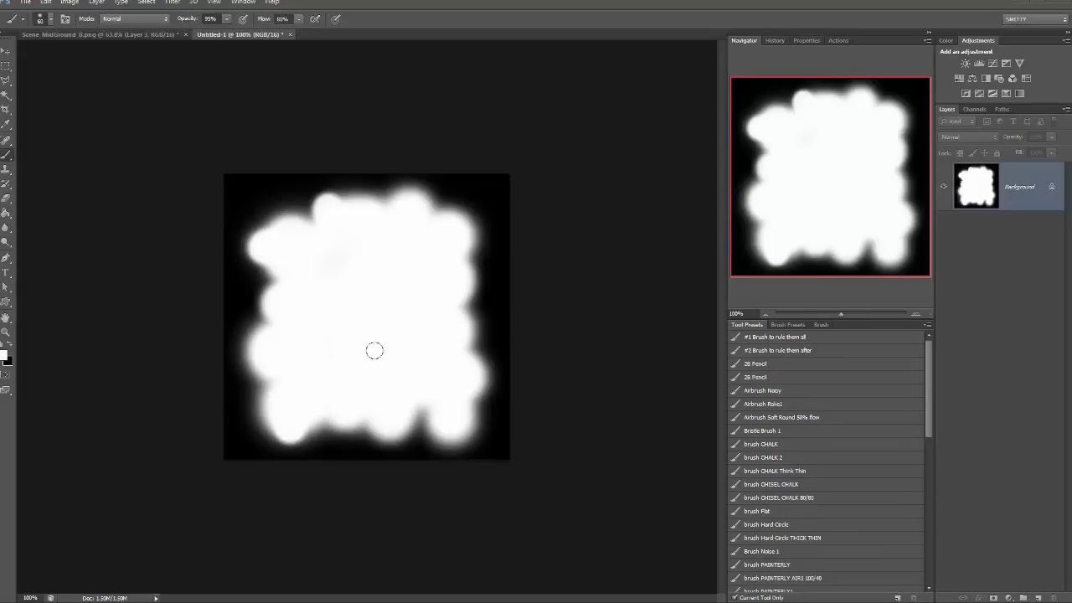
pyautogui.moveTo(325, 222); pyautogui.dragTo(261, 216)
pyautogui.hotkey('ctrl', 'z')
pyautogui.moveTo(424, 208); pyautogui.dragTo(411, 256)
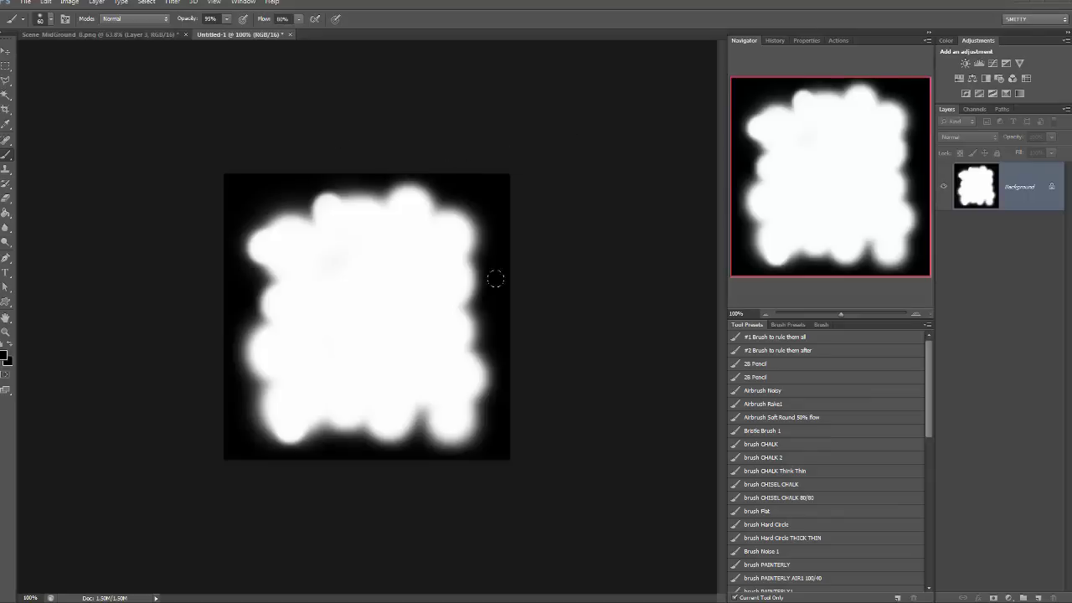
# Step: Carve irregular notches into the cloud's edges with black and repaint a white puff at its lower-left corner
pyautogui.keyDown('alt'); pyautogui.click(301, 406); pyautogui.keyUp('alt')
pyautogui.moveTo(285, 430); pyautogui.dragTo(278, 410)
pyautogui.hotkey('ctrl', 'z')
pyautogui.press(']')
pyautogui.press(']')
pyautogui.hotkey('ctrl', 'z')
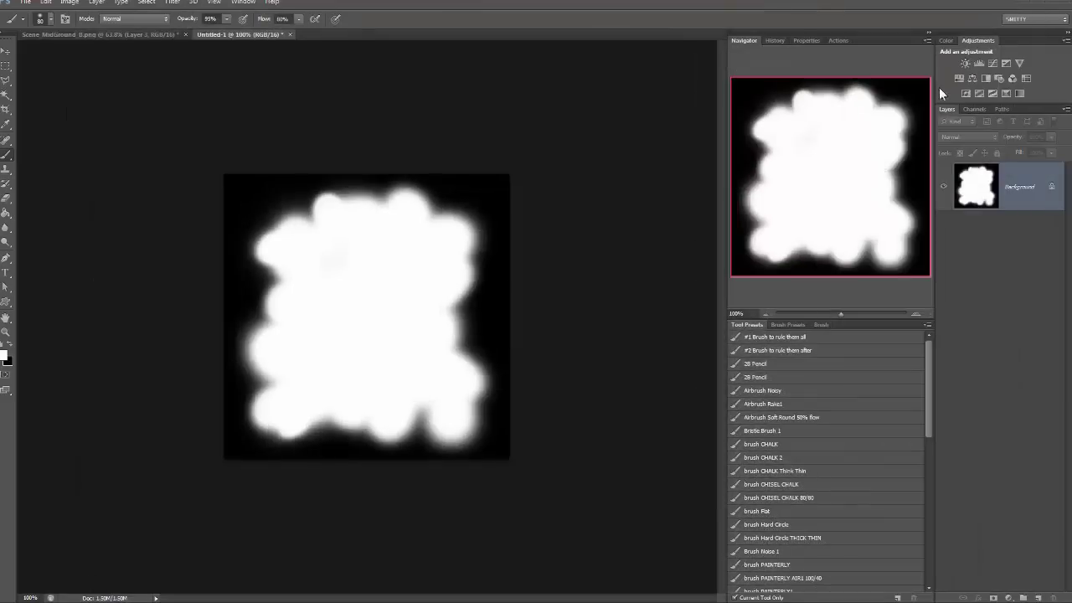
pyautogui.hotkey('ctrl', 'z')
pyautogui.hotkey('ctrl', 'z')
# Step: Save the cloud texture to the Desktop as the JPEG file CloudMask.jpg
pyautogui.hotkey('ctrl', 's')
pyautogui.write('Popcorn')
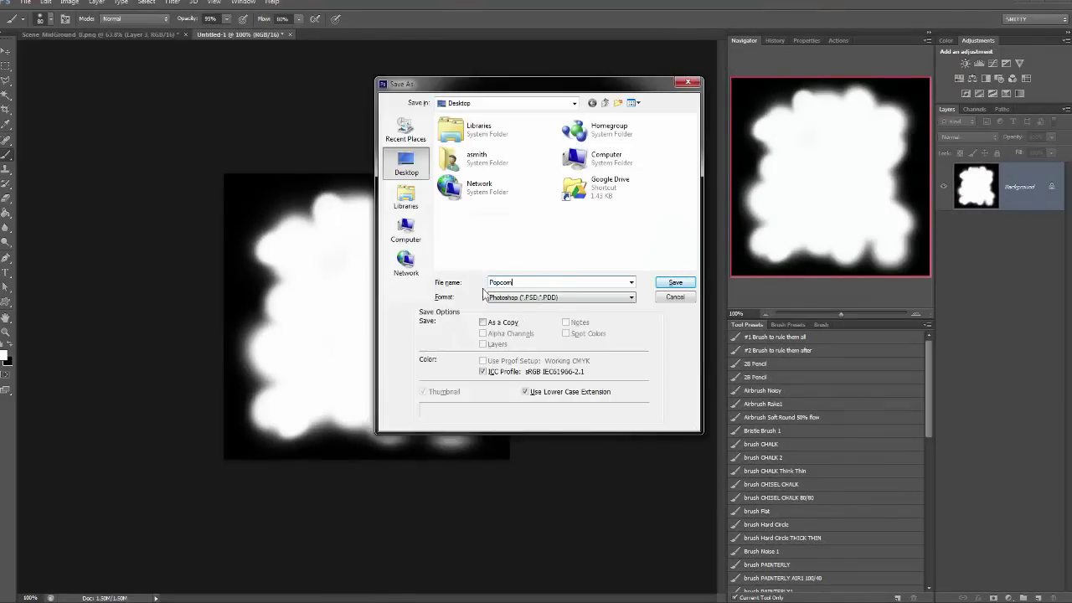
pyautogui.press('BackSpace')
pyautogui.press('BackSpace')
pyautogui.press('BackSpace')
pyautogui.press('BackSpace')
pyautogui.press('BackSpace')
pyautogui.press('BackSpace')
pyautogui.press('BackSpace')
pyautogui.write('CloudM')
pyautogui.click(561, 297)
pyautogui.click(578, 350)
pyautogui.click(676, 282)
pyautogui.press('Return')
# Step: Switch to 3ds Max and set up a white Standard material named CLOUDS in the Material Editor
pyautogui.hotkey('alt', 'Tab')
pyautogui.press('m')
pyautogui.click(424, 8)
pyautogui.moveTo(455, 113); pyautogui.dragTo(322, 106)
pyautogui.write('Cl')
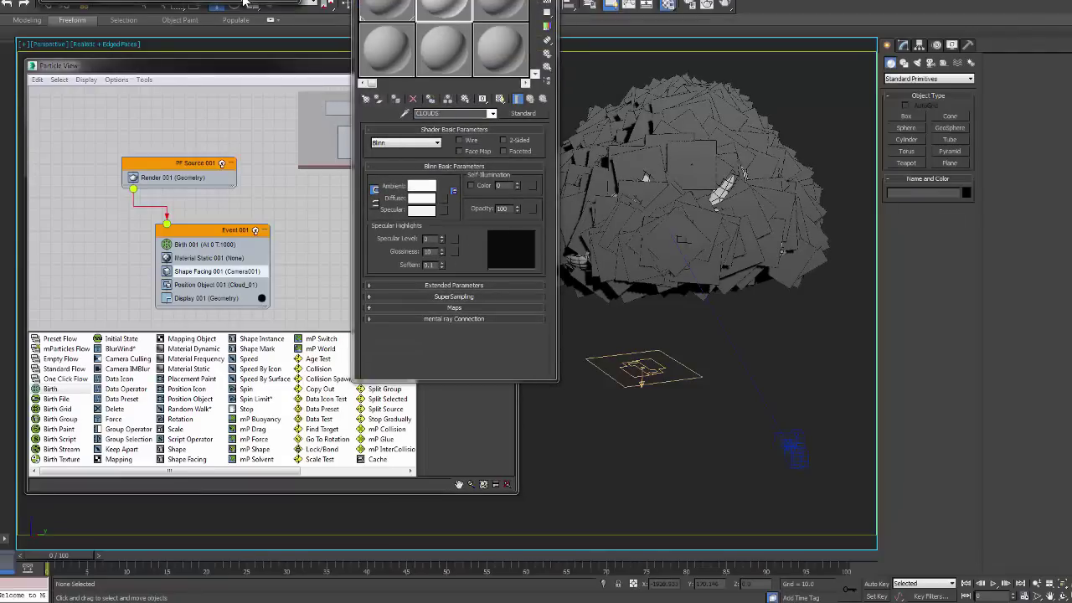
# Step: Assign CloudMask.jpg as a Bitmap in the CLOUDS material's Opacity map
pyautogui.click(454, 307)
pyautogui.click(492, 216)
pyautogui.doubleClick(473, 99)
pyautogui.doubleClick(132, 124)
# Step: Examine the CLOUDS material's sample in a magnified preview
pyautogui.rightClick(450, 6)
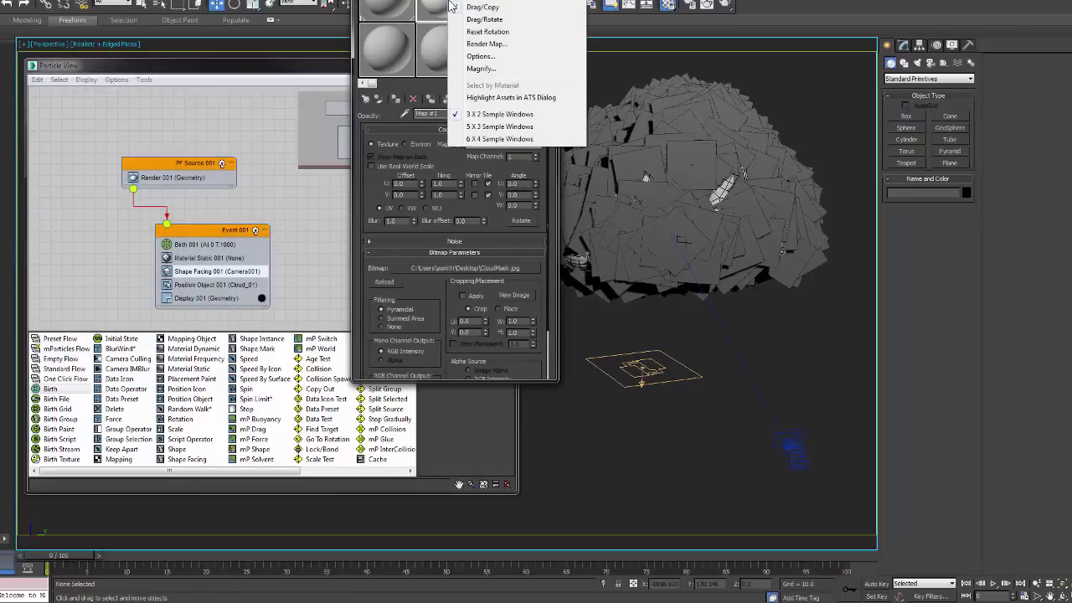
pyautogui.click(473, 63)
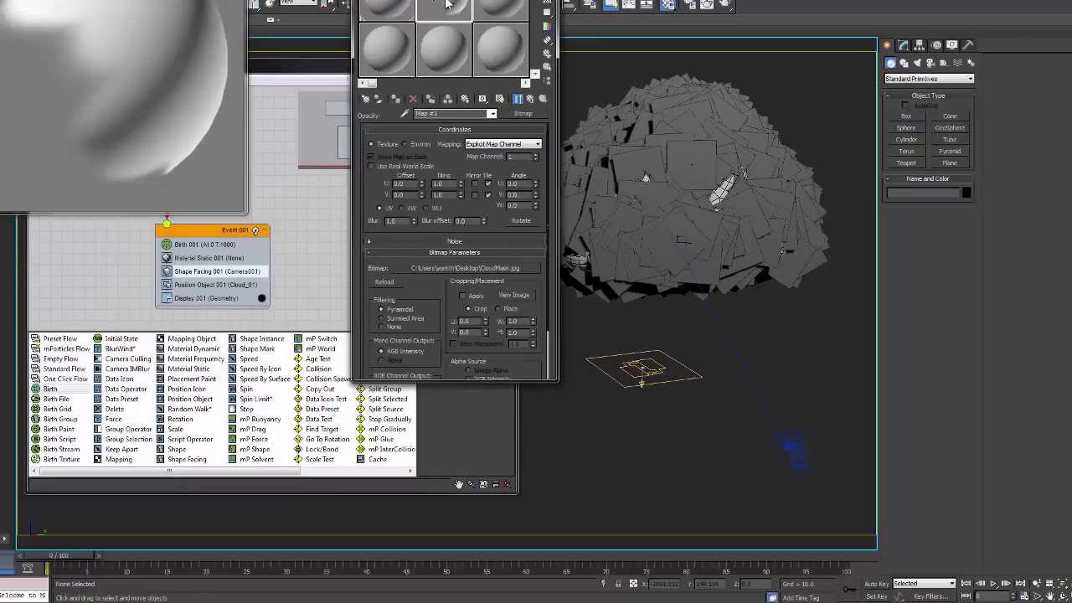
pyautogui.press('Escape')
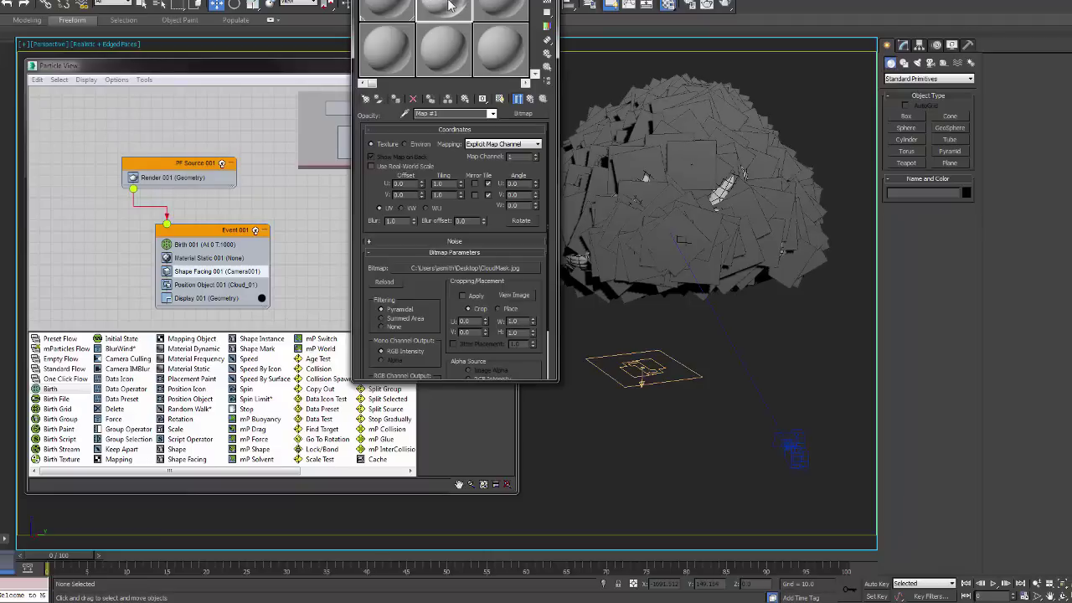
# Step: Assign the CLOUDS material to the particle event's Material Static 001 operator
pyautogui.moveTo(485, 0); pyautogui.dragTo(744, 126)
pyautogui.click(231, 259)
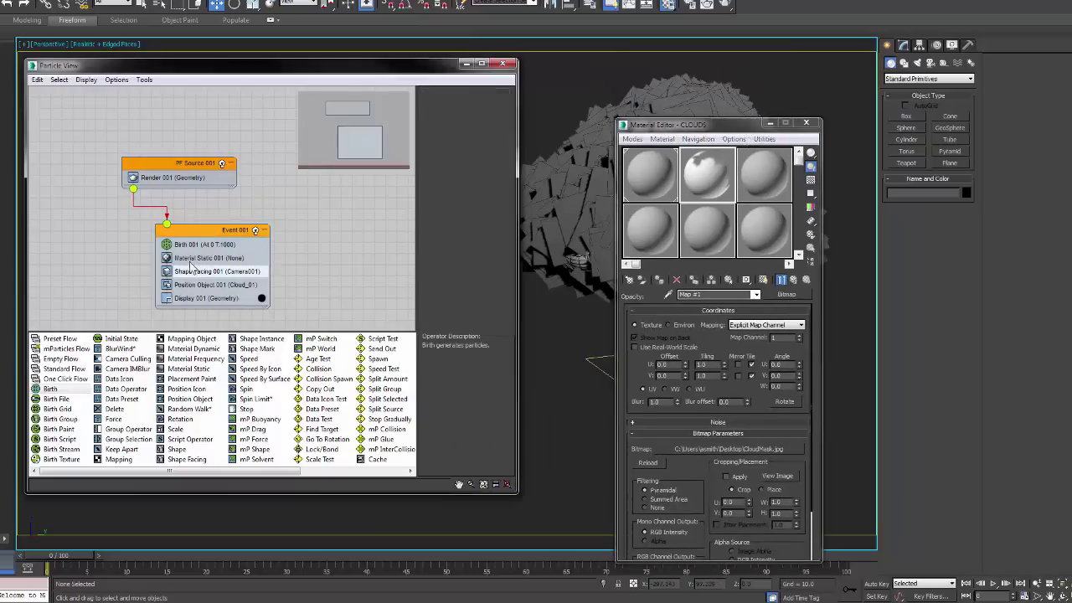
pyautogui.moveTo(698, 181); pyautogui.dragTo(494, 124)
pyautogui.click(248, 313)
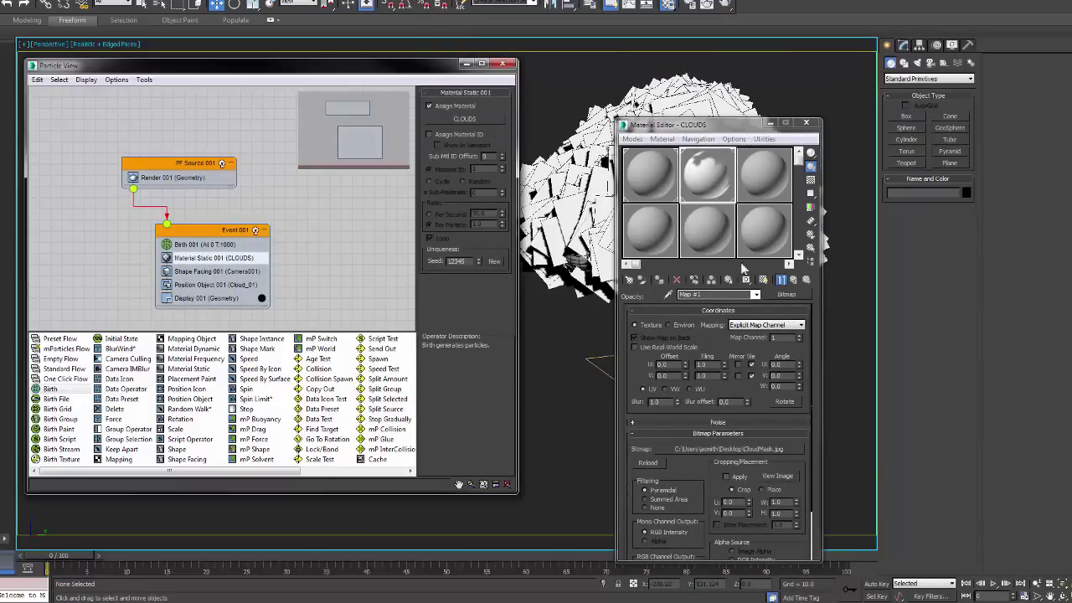
# Step: Render the Camera001 view to check how the masked cloud particles look, and close the render
pyautogui.moveTo(733, 122); pyautogui.dragTo(555, 125)
pyautogui.click(630, 136)
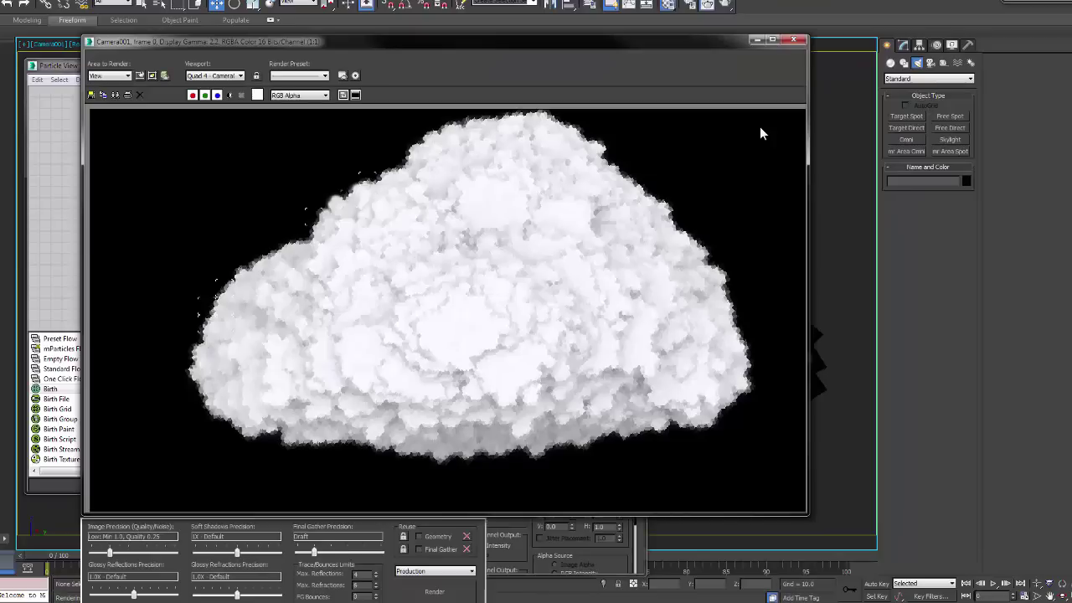
pyautogui.click(799, 39)
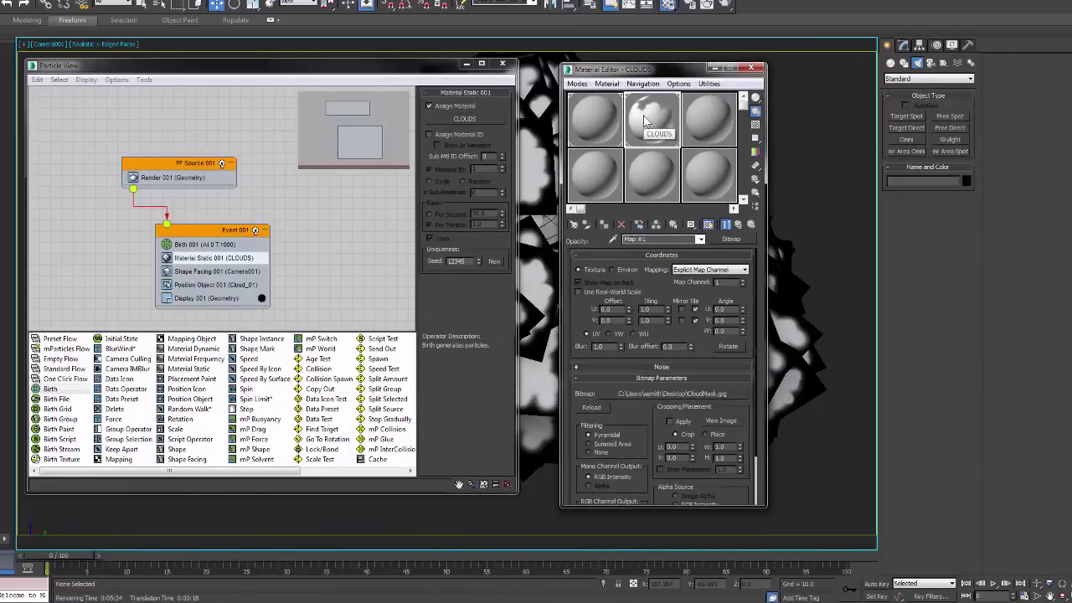
# Step: Replace the CLOUDS opacity bitmap with a Mask map, keeping the old map as a sub-map
pyautogui.moveTo(650, 69); pyautogui.dragTo(727, 74)
pyautogui.click(807, 243)
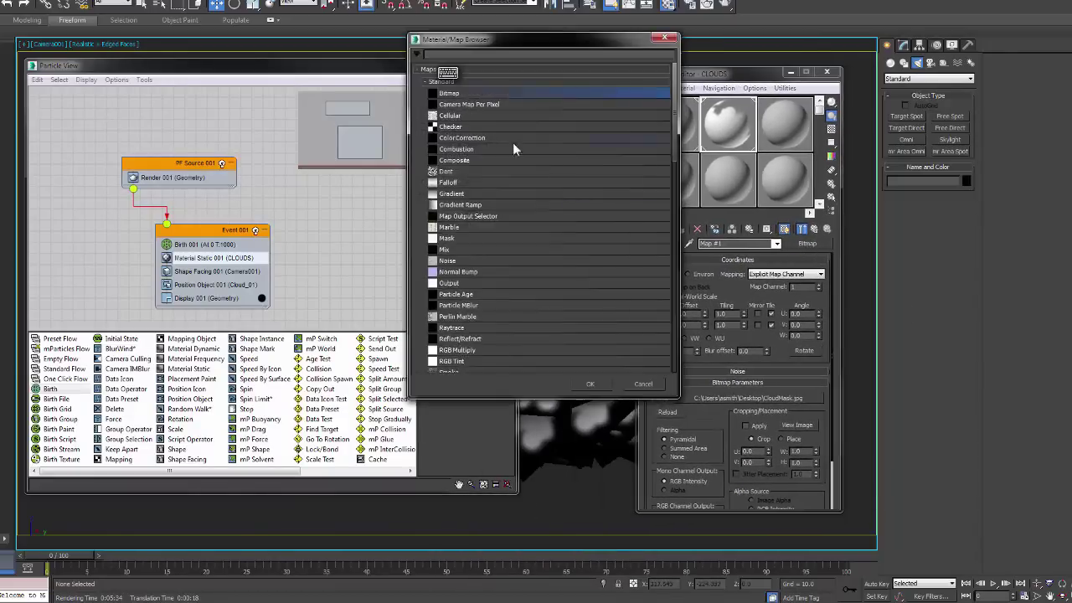
pyautogui.click(511, 239)
pyautogui.click(600, 388)
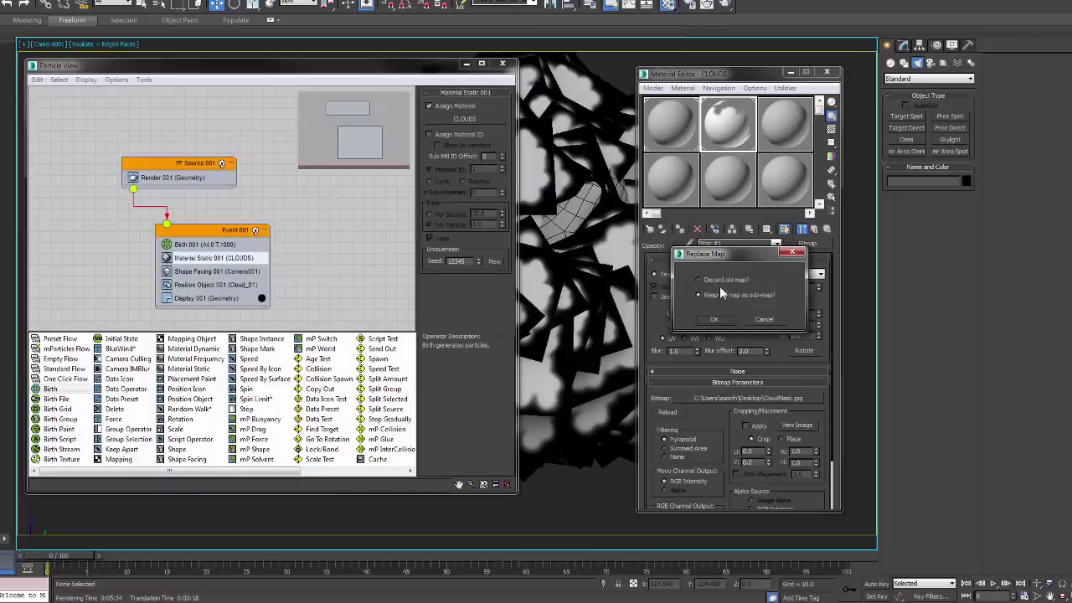
pyautogui.click(720, 318)
pyautogui.moveTo(749, 300); pyautogui.dragTo(748, 297)
pyautogui.click(727, 306)
pyautogui.click(717, 324)
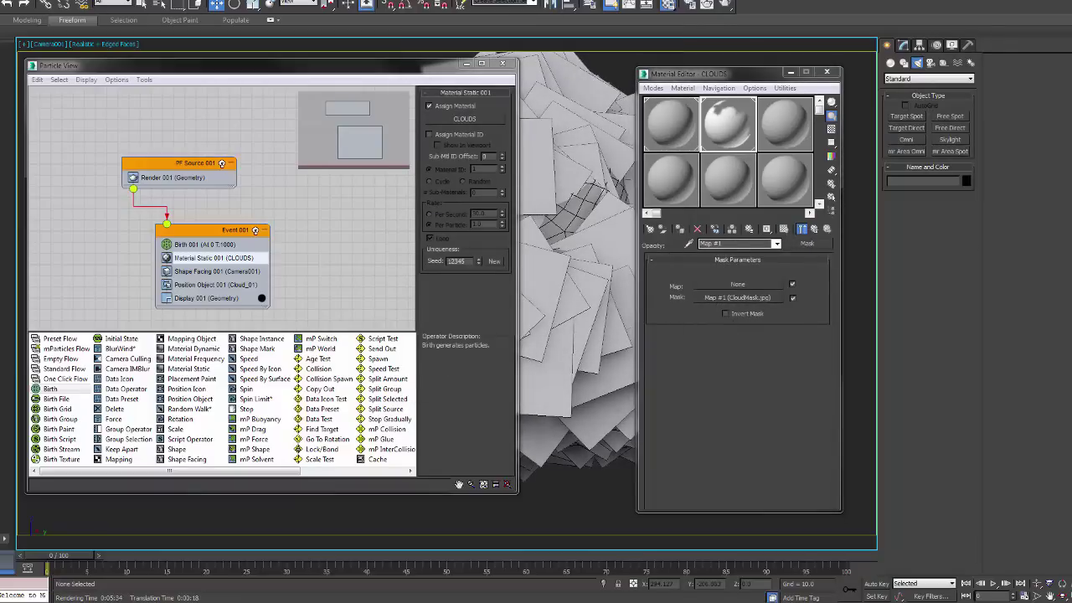
# Step: Add a Gradient Ramp as the Mask map's main map and set its gradient type to Radial
pyautogui.click(739, 284)
pyautogui.click(461, 207)
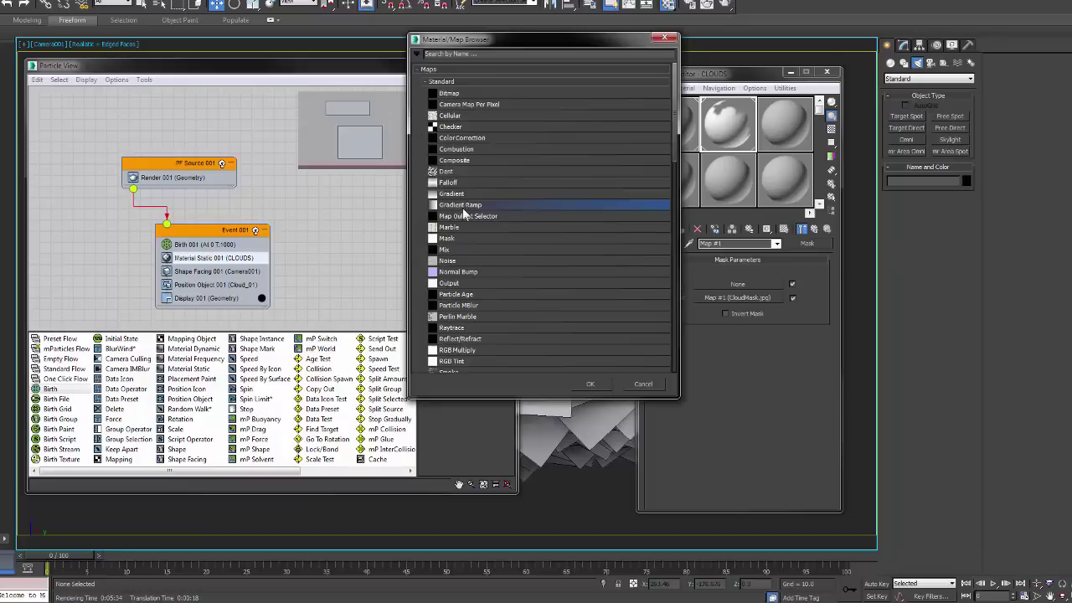
pyautogui.click(594, 384)
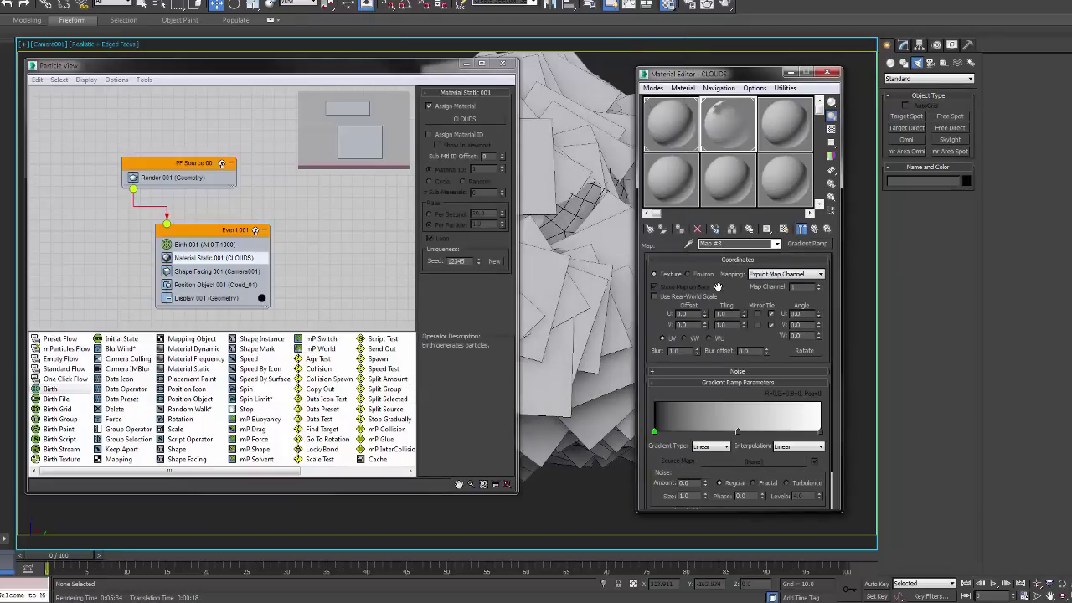
pyautogui.scroll(-2, 718, 287)
pyautogui.click(708, 404)
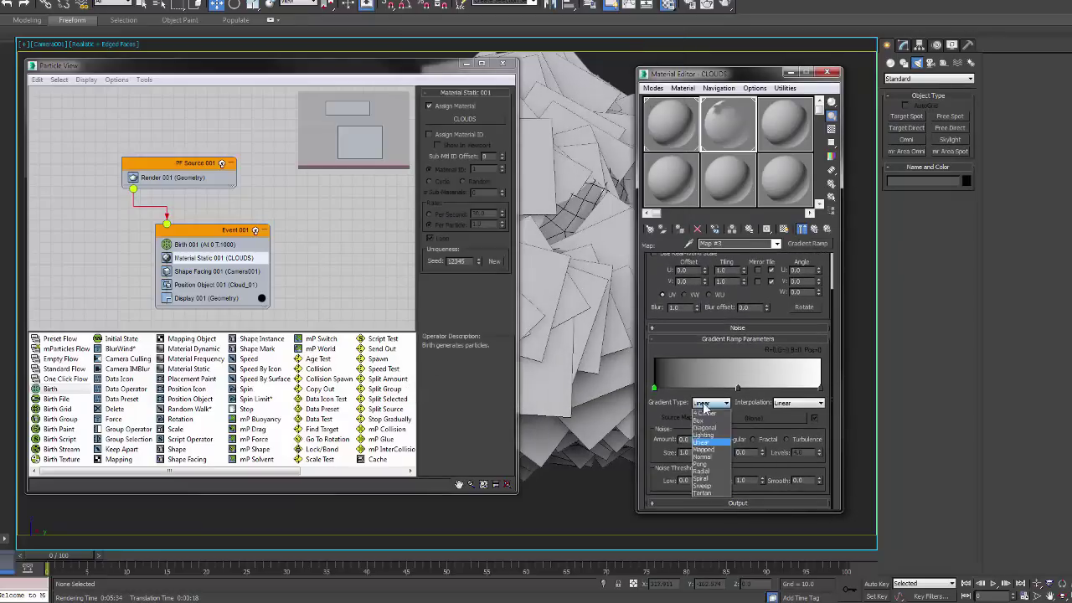
pyautogui.click(710, 470)
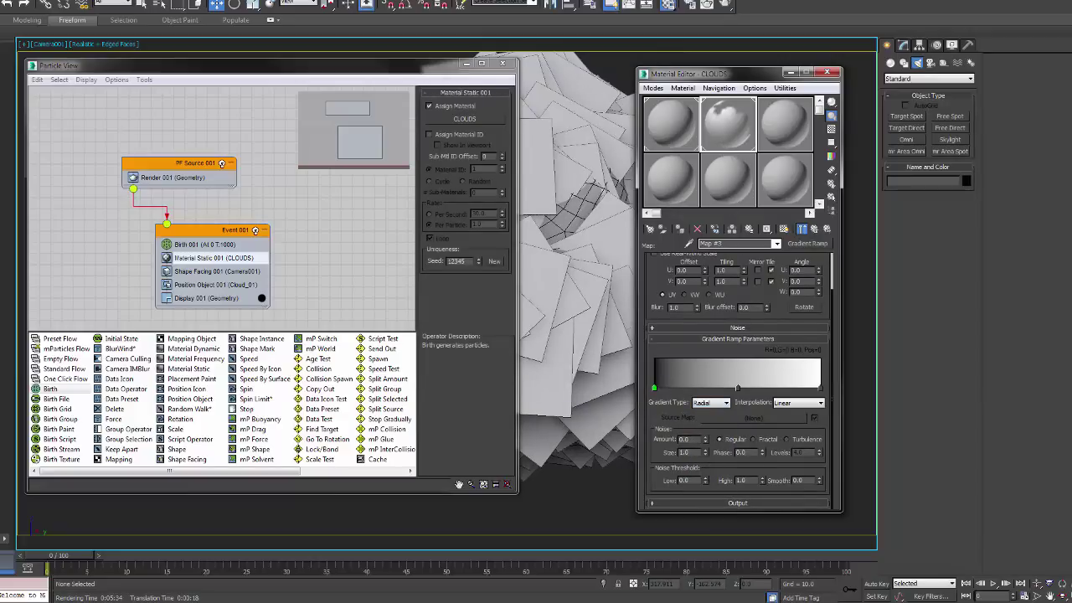
# Step: Change the color of the gradient ramp's starting flag to white
pyautogui.rightClick(656, 390)
pyautogui.click(662, 396)
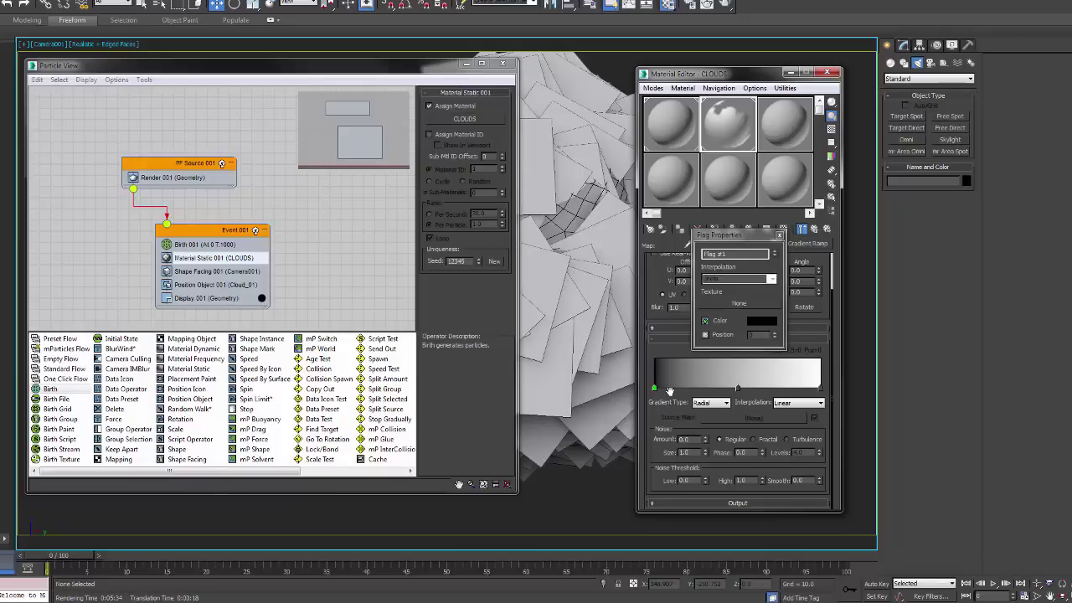
pyautogui.click(758, 320)
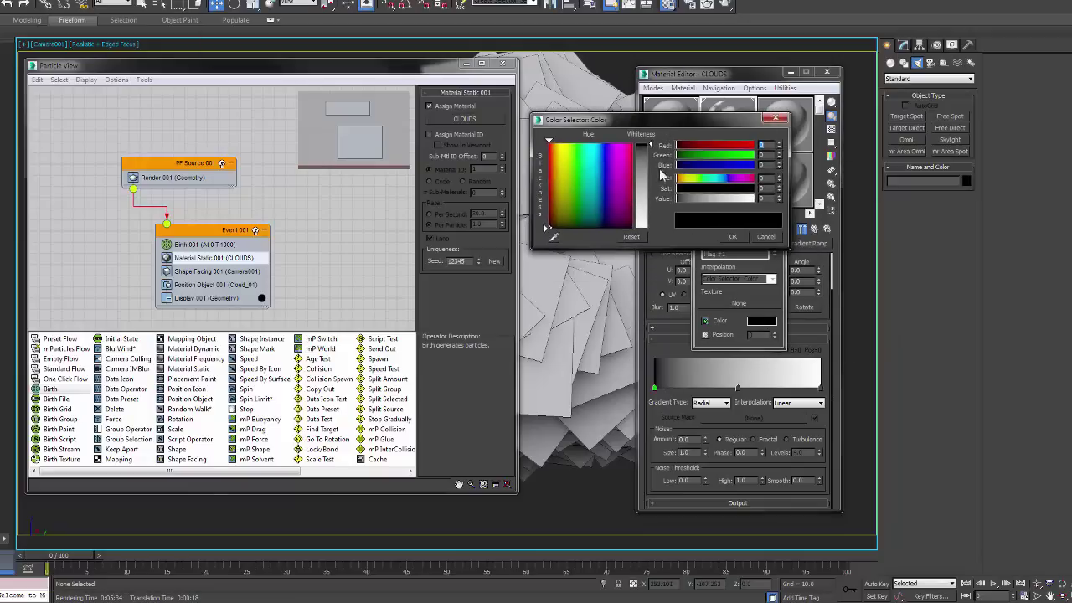
pyautogui.click(754, 199)
pyautogui.click(728, 238)
pyautogui.click(779, 236)
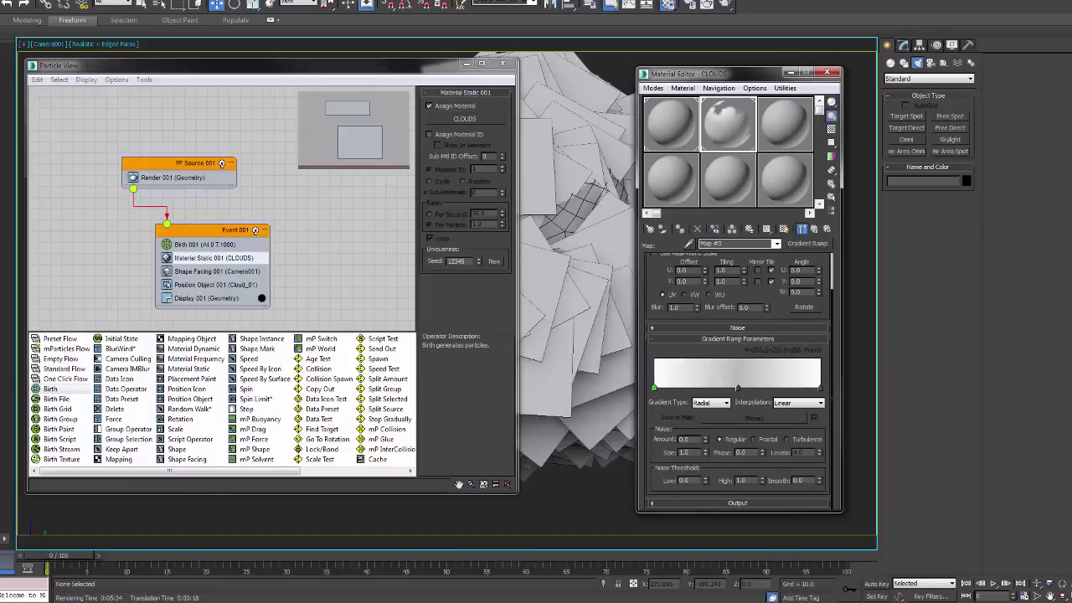
# Step: Delete the gradient ramp's middle flag and change the end flag's color to black
pyautogui.rightClick(738, 388)
pyautogui.click(781, 442)
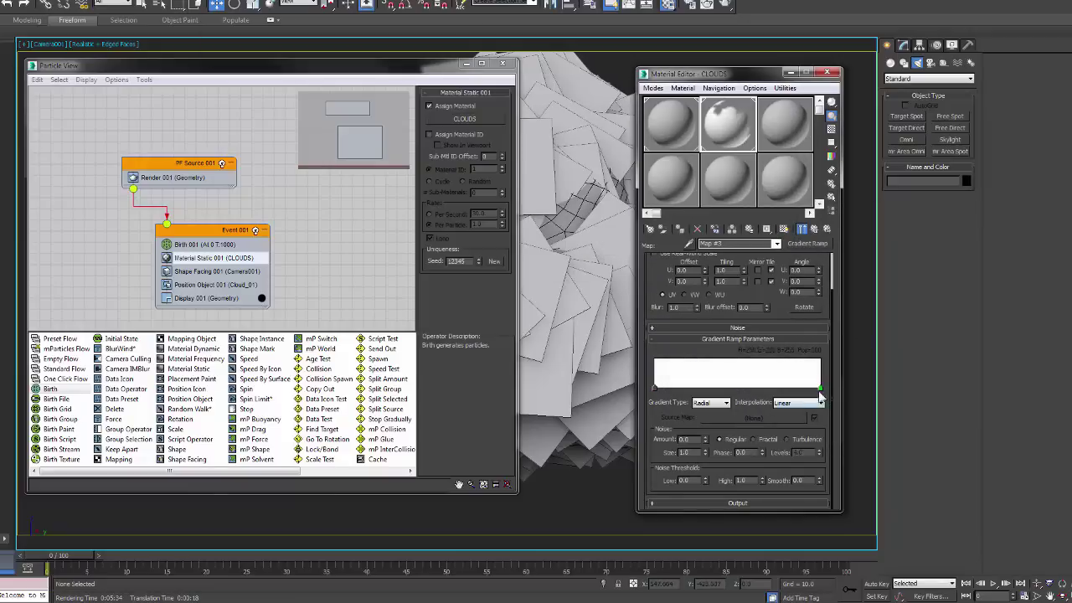
pyautogui.rightClick(821, 390)
pyautogui.click(861, 395)
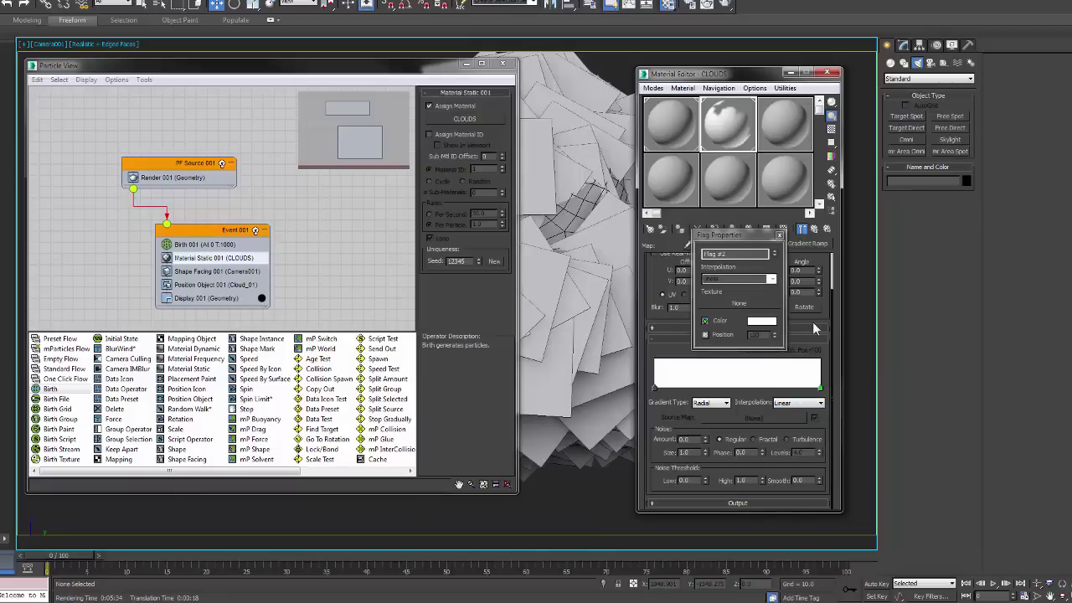
pyautogui.click(756, 320)
pyautogui.moveTo(757, 201); pyautogui.dragTo(674, 201)
pyautogui.click(742, 243)
pyautogui.click(780, 235)
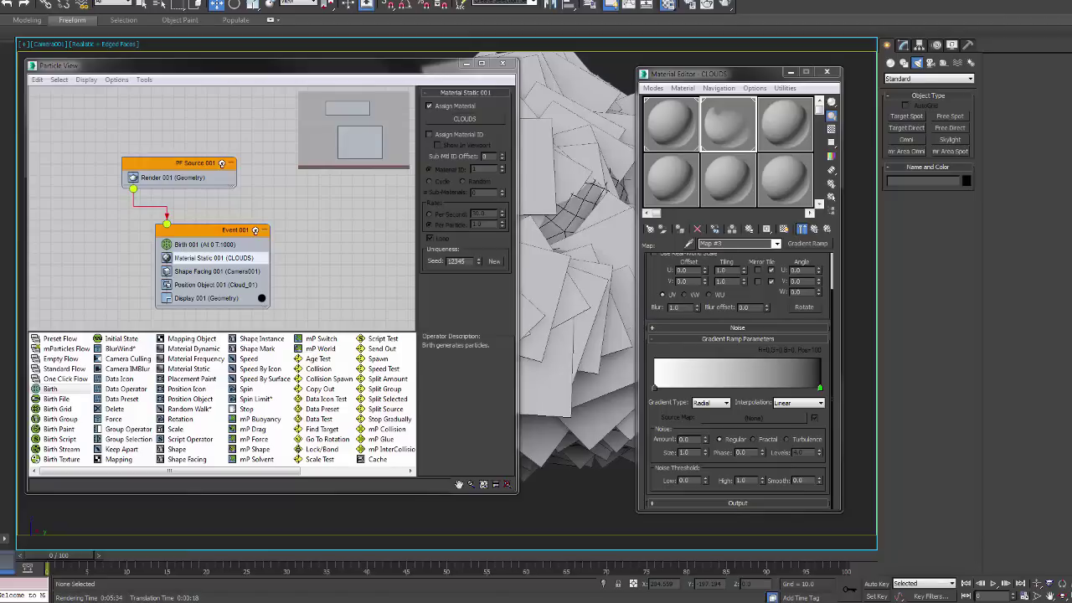
# Step: Assign a Smoke map as the texture of the gradient ramp's black end flag
pyautogui.click(814, 231)
pyautogui.click(783, 298)
pyautogui.moveTo(782, 332); pyautogui.dragTo(770, 269)
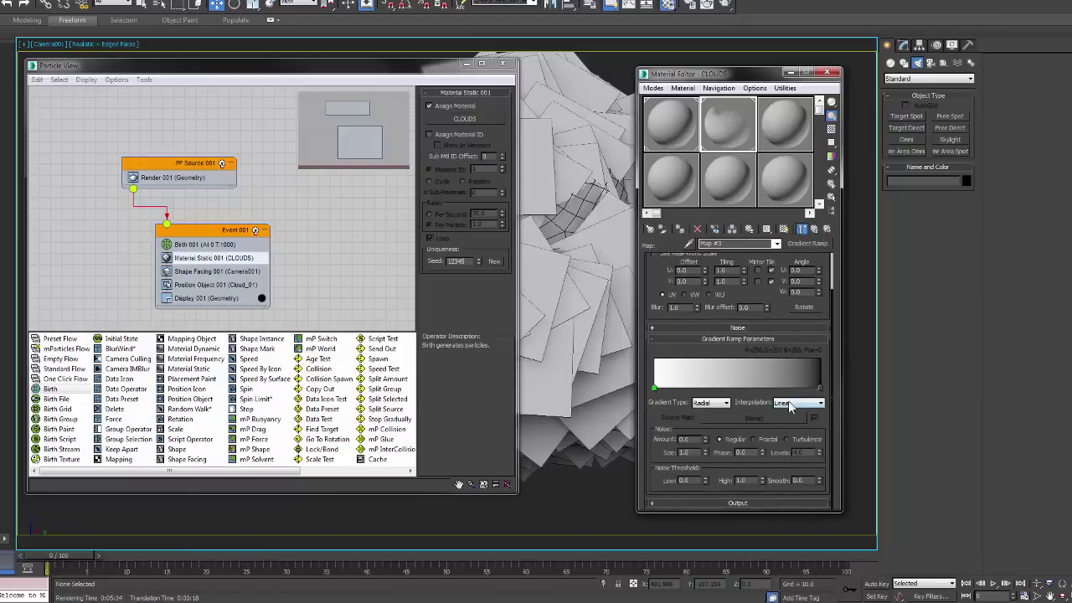
pyautogui.rightClick(820, 396)
pyautogui.click(851, 394)
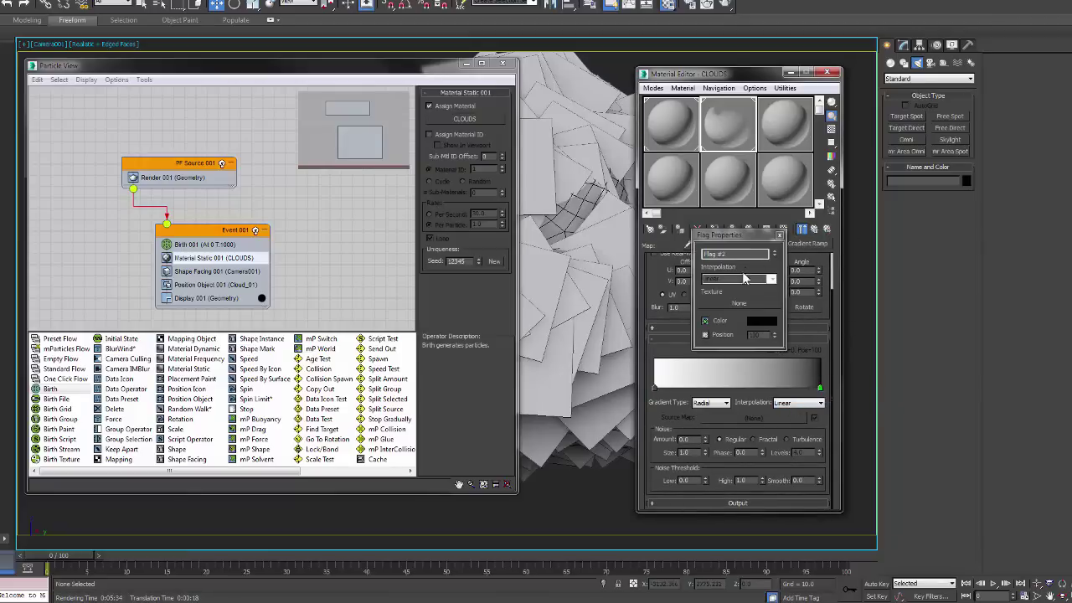
pyautogui.click(739, 303)
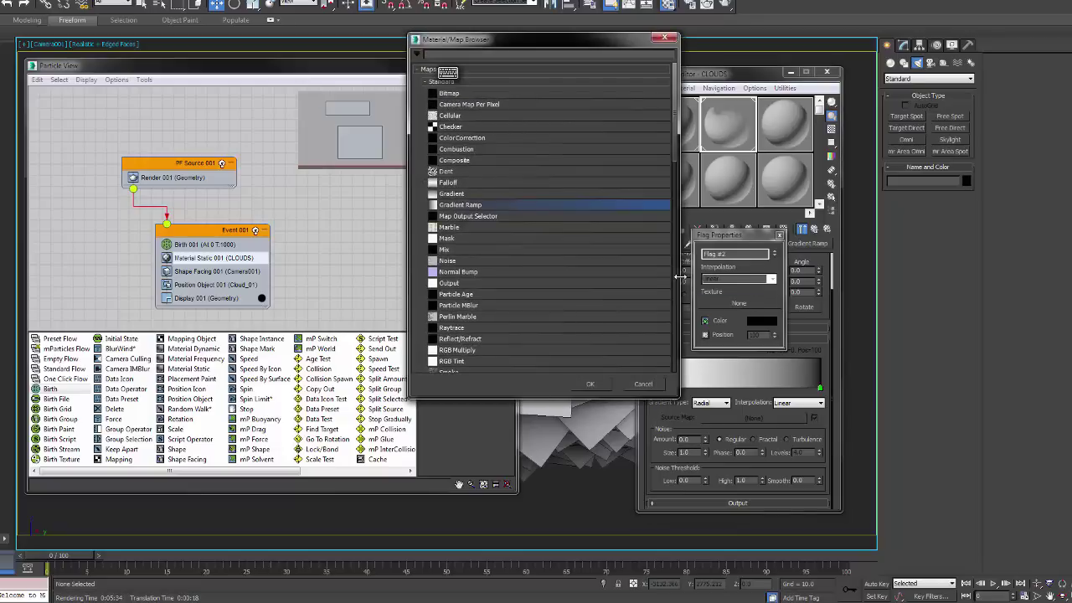
pyautogui.scroll(-1, 459, 271)
pyautogui.doubleClick(479, 342)
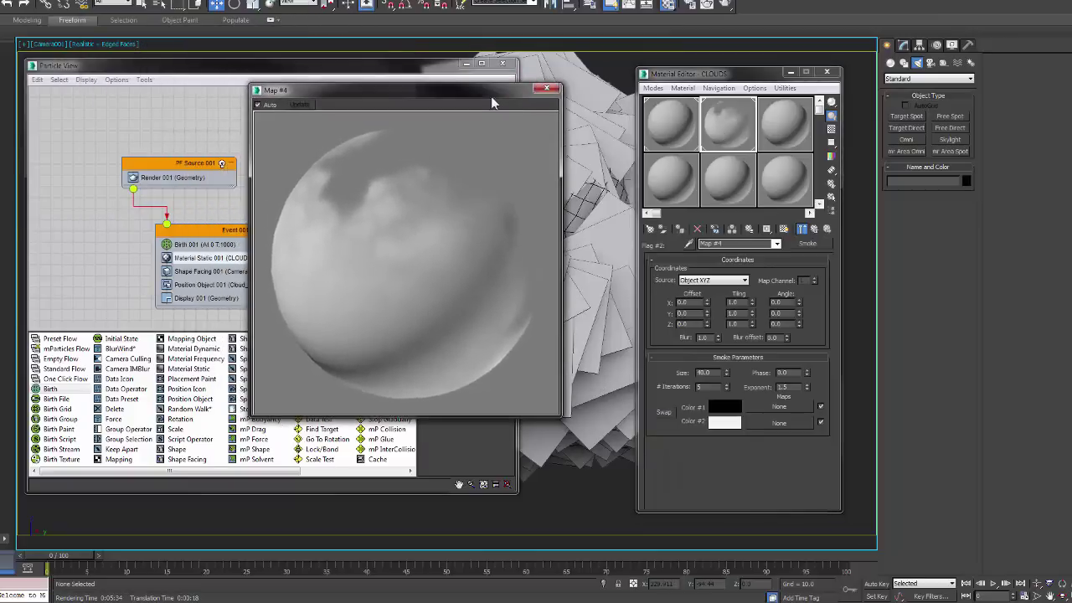
# Step: Set the Smoke map's size to 20 and its exponent to 1.0, and close the enlarged map preview
pyautogui.moveTo(720, 373); pyautogui.dragTo(694, 375)
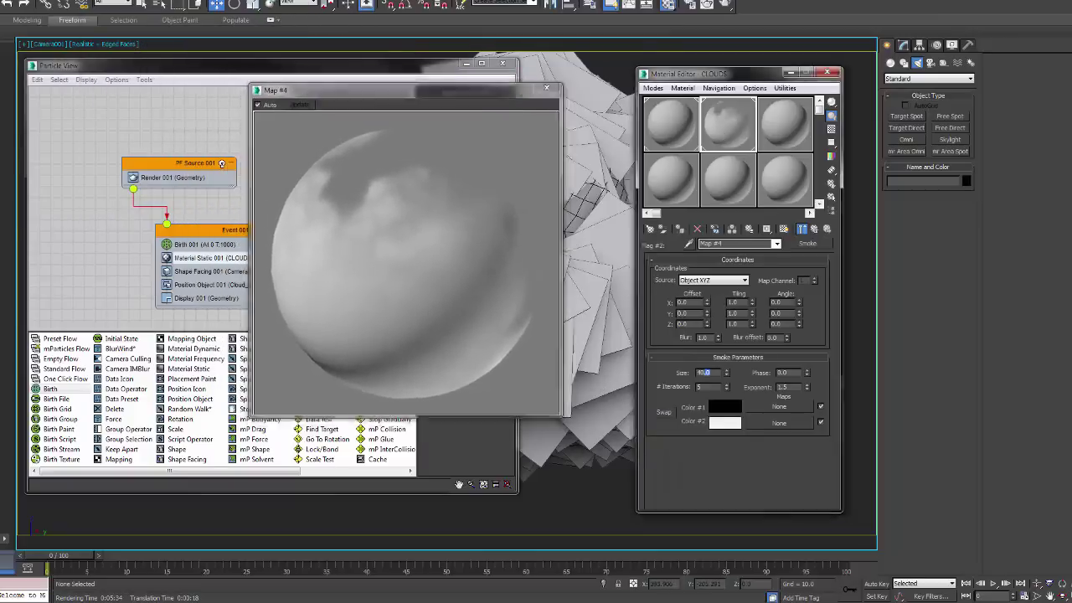
pyautogui.write('5')
pyautogui.press('Return')
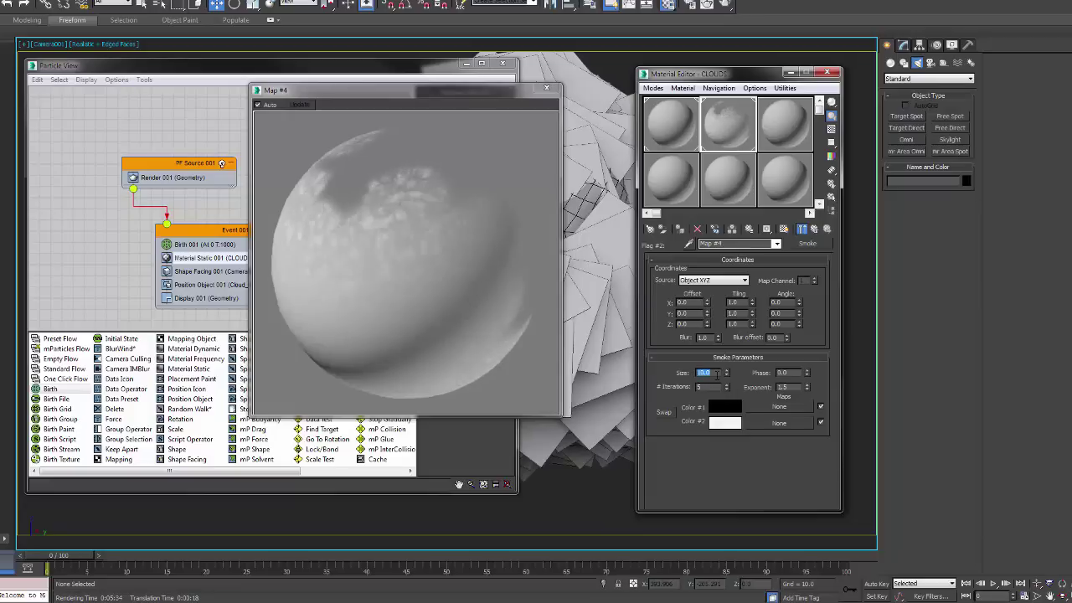
pyautogui.write('20')
pyautogui.press('Return')
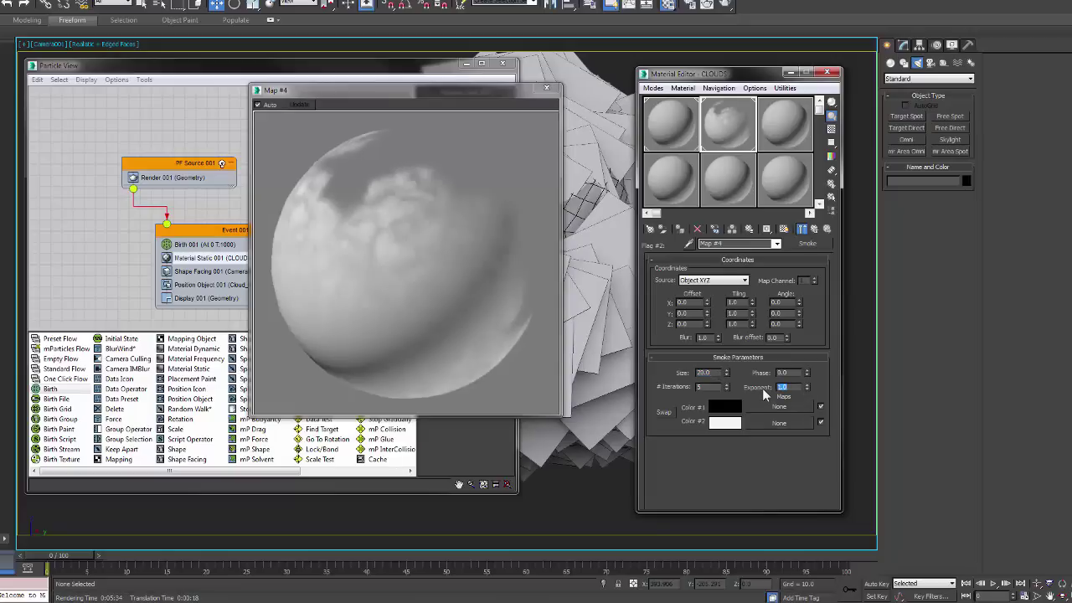
pyautogui.click(546, 88)
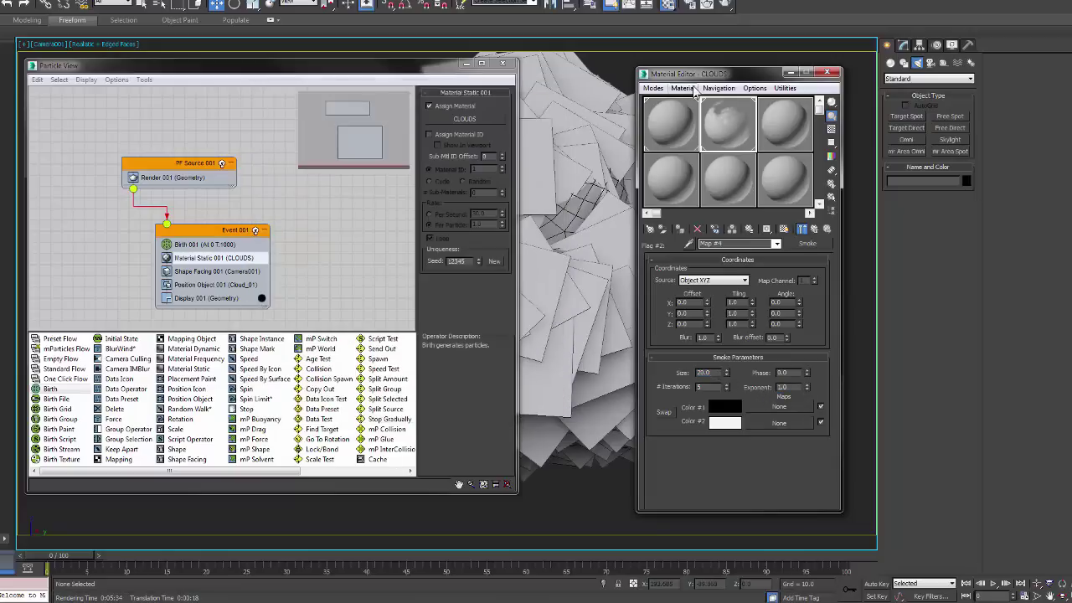
# Step: Close the Material Editor and Particle View, and change the camera viewport's shading to Shaded
pyautogui.click(826, 72)
pyautogui.click(503, 63)
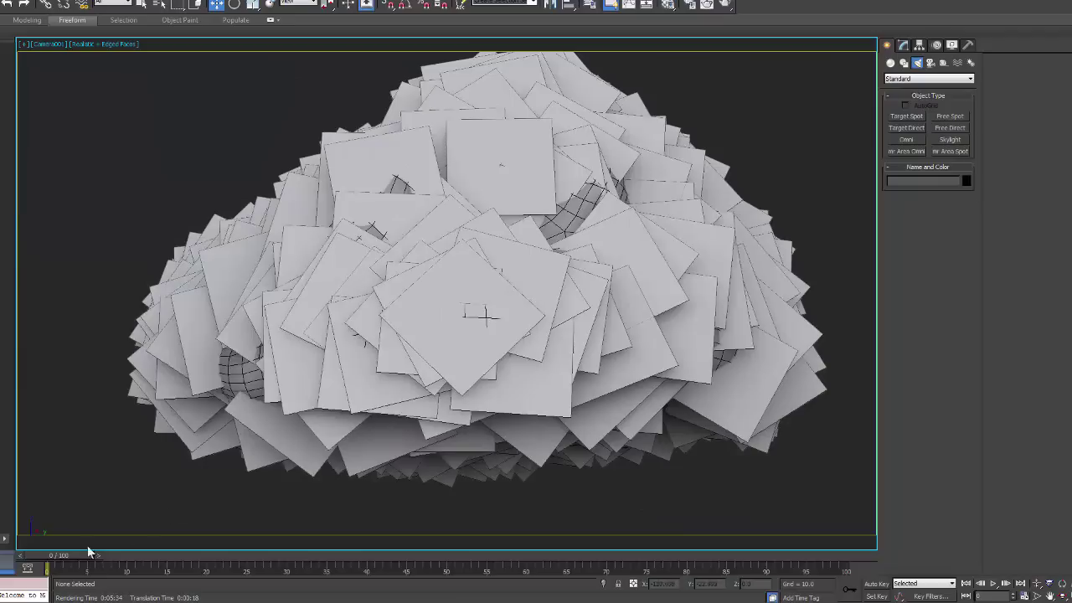
pyautogui.moveTo(42, 559)
pyautogui.mouseDown()
pyautogui.moveTo(214, 558)
pyautogui.moveTo(24, 557)
pyautogui.mouseUp()
pyautogui.click(97, 45)
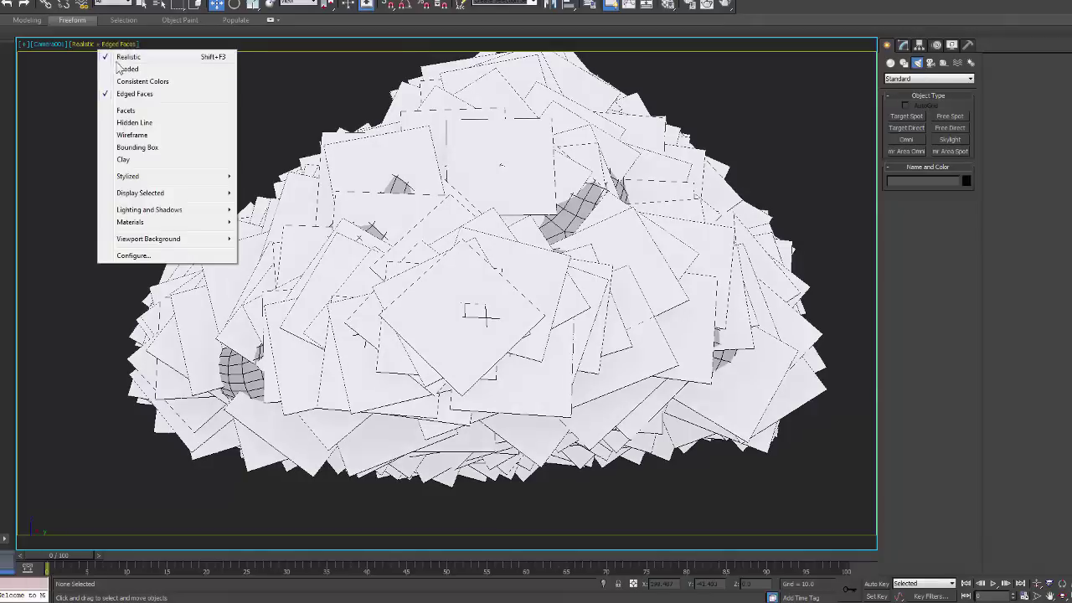
pyautogui.click(125, 65)
# Step: Switch to the perspective view and delete the leftover object below the cloud
pyautogui.press('p')
pyautogui.scroll(-8, 442, 338)
pyautogui.click(385, 486)
pyautogui.press('Delete')
pyautogui.keyDown('alt'); pyautogui.moveTo(459, 398); pyautogui.dragTo(568, 242, button='middle'); pyautogui.keyUp('alt')
pyautogui.scroll(5, 493, 331)
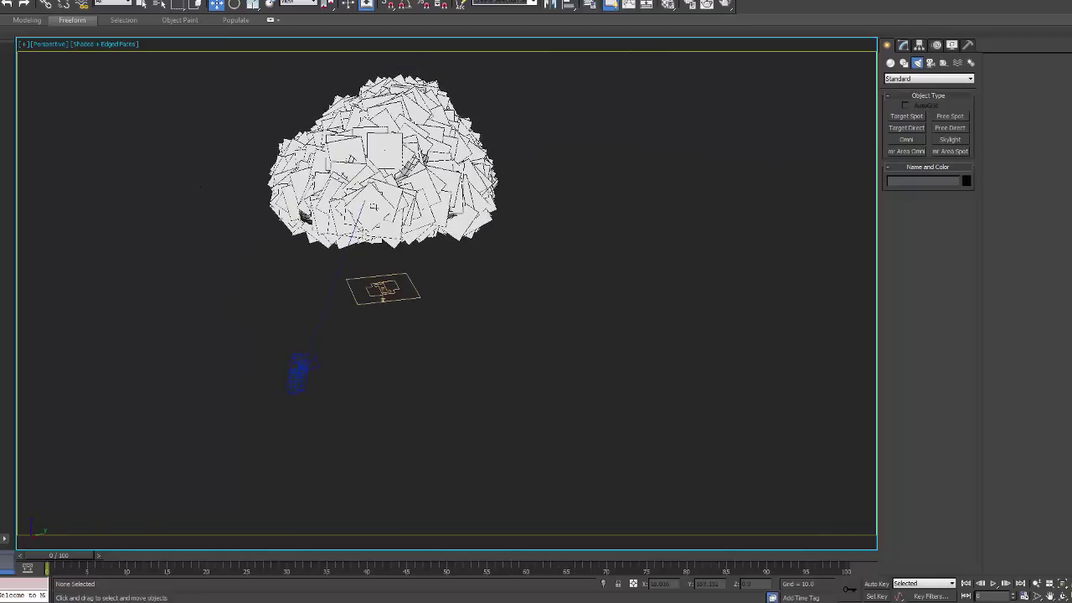
# Step: Create a standard Target Direct light in the top view, aimed through the cloud with its target just beyond it
pyautogui.click(922, 77)
pyautogui.click(911, 94)
pyautogui.click(906, 127)
pyautogui.press('t')
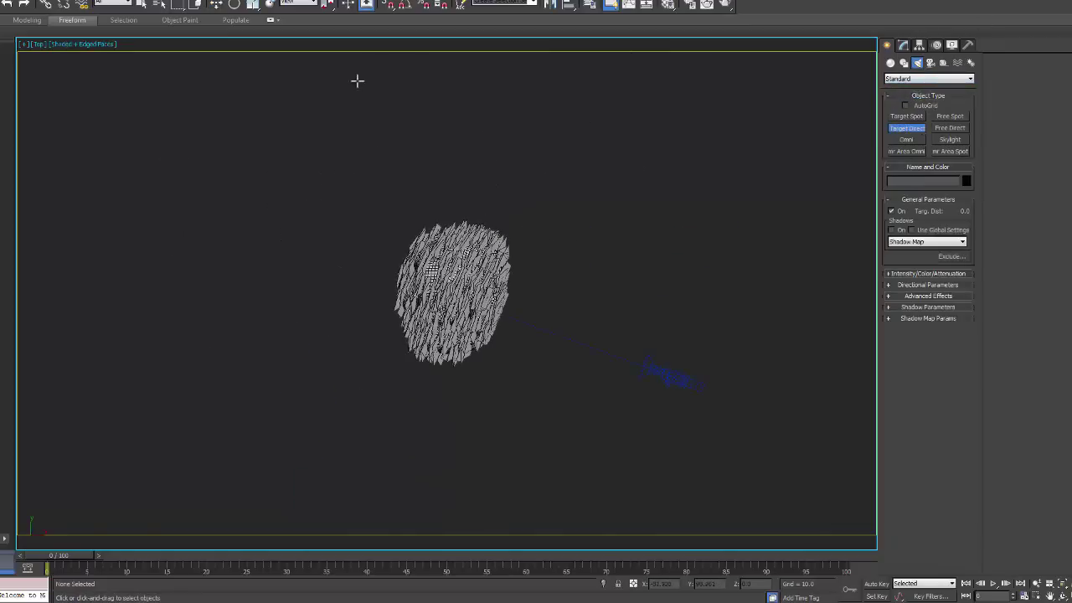
pyautogui.moveTo(377, 67); pyautogui.dragTo(488, 367)
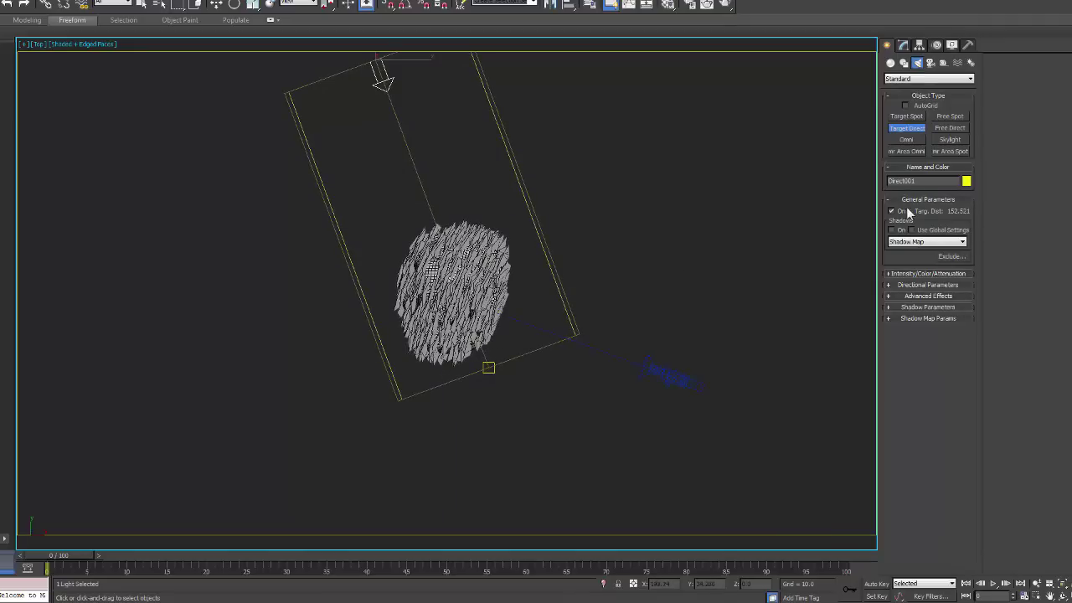
# Step: Enable far attenuation on the directional light, starting at 81.6 and ending at 150
pyautogui.click(913, 275)
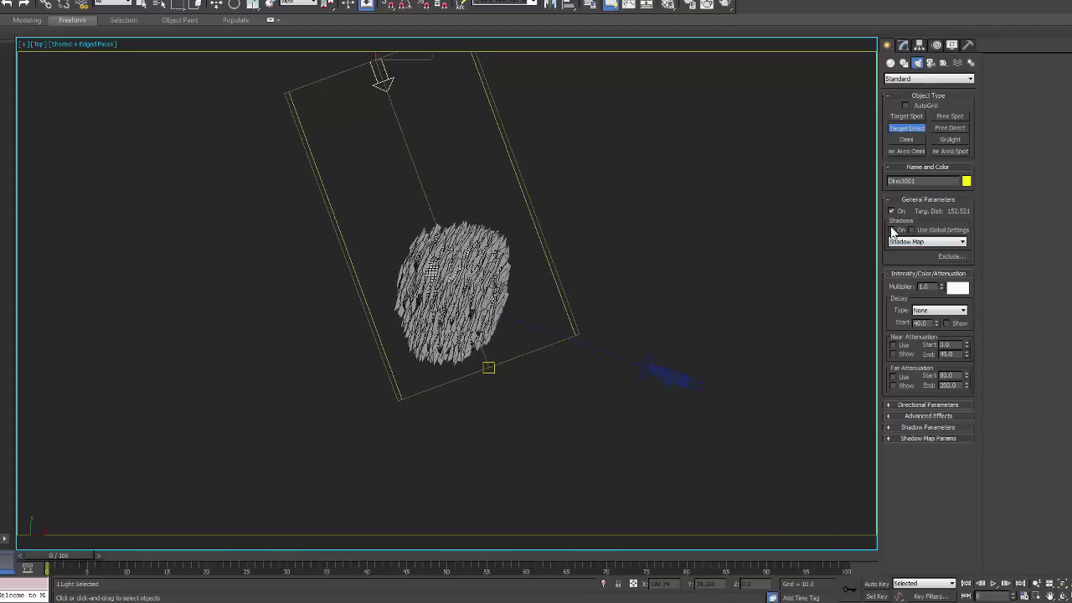
pyautogui.click(962, 311)
pyautogui.click(968, 302)
pyautogui.click(908, 376)
pyautogui.moveTo(967, 386); pyautogui.dragTo(968, 398)
pyautogui.press('w')
# Step: Make the directional light affect surfaces as Ambient Only
pyautogui.click(908, 46)
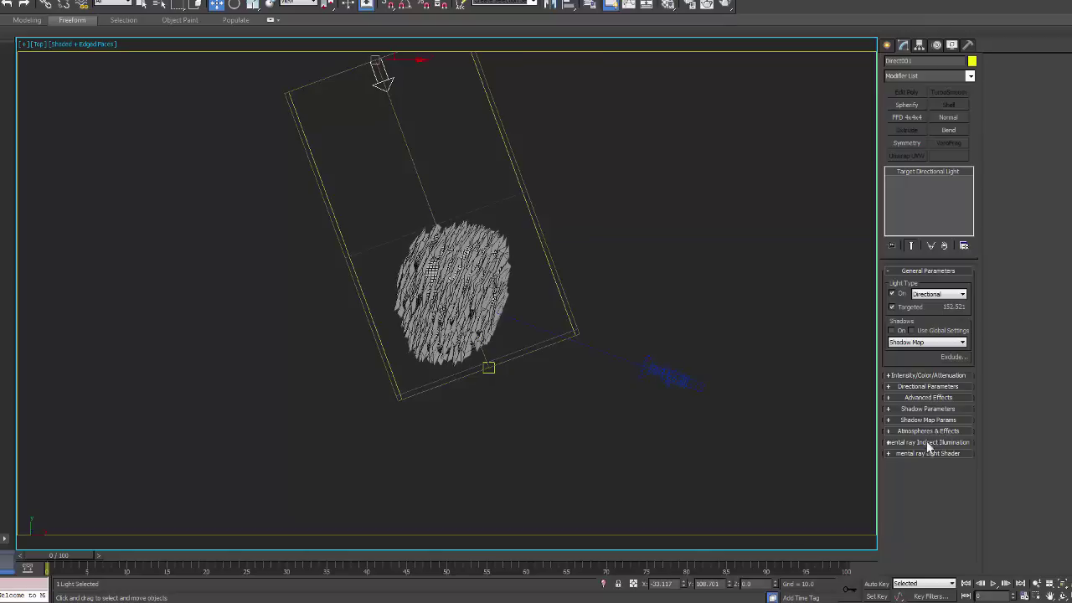
pyautogui.click(930, 397)
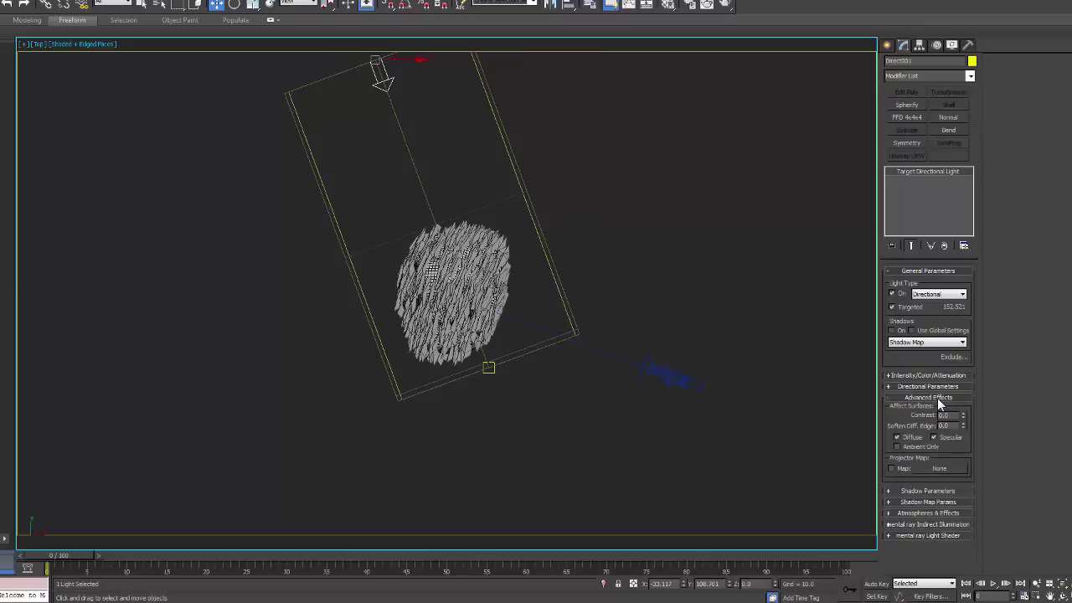
pyautogui.click(917, 447)
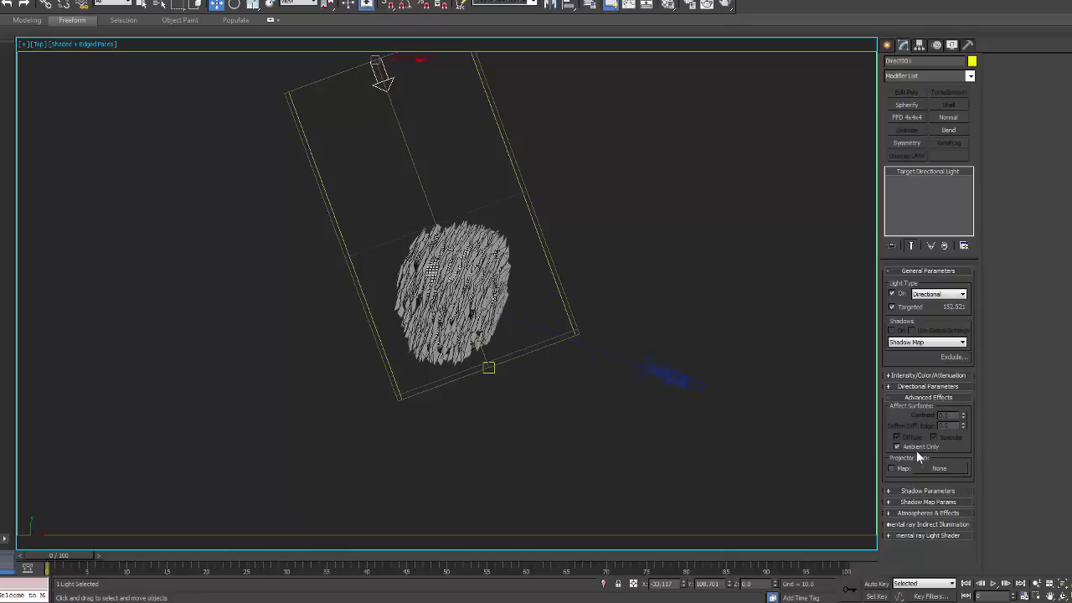
# Step: Raise the directional light high above the cloud so that it shines diagonally down through it toward its target
pyautogui.click(797, 430)
pyautogui.keyDown('alt'); pyautogui.moveTo(796, 431); pyautogui.dragTo(713, 299, button='middle'); pyautogui.keyUp('alt')
pyautogui.moveTo(729, 290); pyautogui.dragTo(811, 358)
pyautogui.scroll(-2, 779, 351)
pyautogui.keyDown('alt'); pyautogui.moveTo(738, 343); pyautogui.dragTo(662, 335, button='middle'); pyautogui.keyUp('alt')
pyautogui.click(380, 358)
pyautogui.click(783, 337)
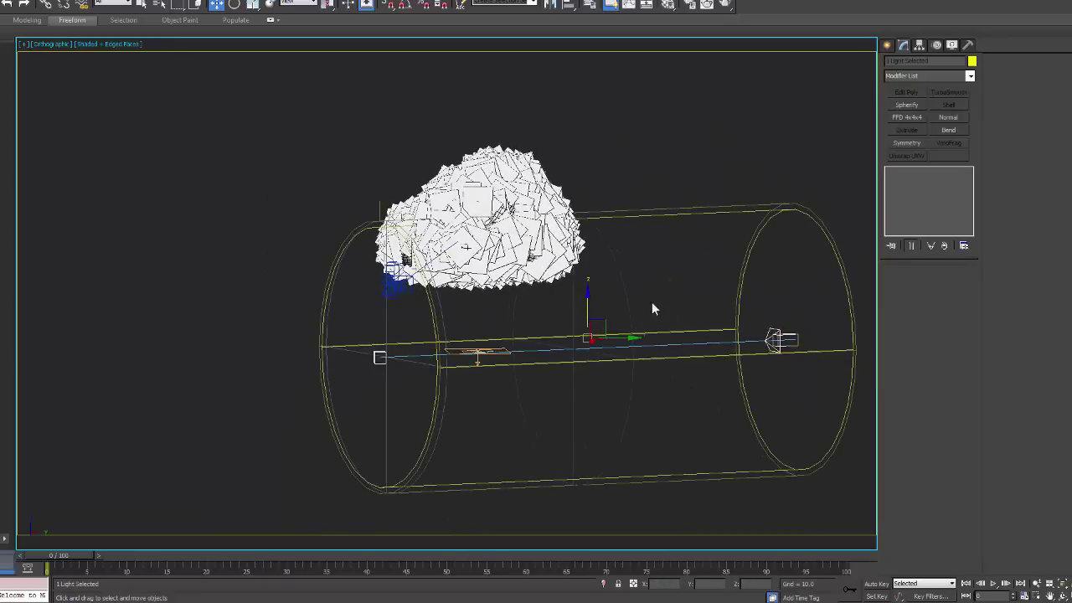
pyautogui.click(787, 338)
pyautogui.moveTo(793, 283); pyautogui.dragTo(712, 10)
pyautogui.keyDown('alt'); pyautogui.moveTo(639, 41); pyautogui.dragTo(729, 177, button='middle'); pyautogui.keyUp('alt')
pyautogui.moveTo(784, 129); pyautogui.dragTo(701, 59)
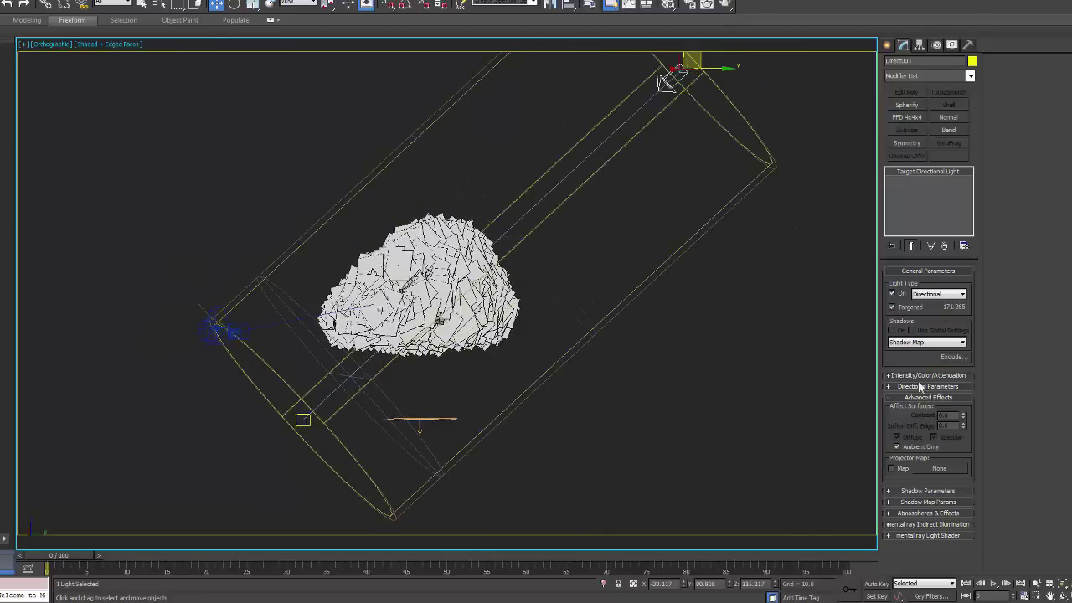
# Step: Set the directional light's hotspot to 14 and falloff to 38, and its far attenuation end to about 148.4
pyautogui.click(922, 375)
pyautogui.click(927, 506)
pyautogui.moveTo(965, 523)
pyautogui.mouseDown()
pyautogui.moveTo(965, 532)
pyautogui.moveTo(965, 521)
pyautogui.mouseUp()
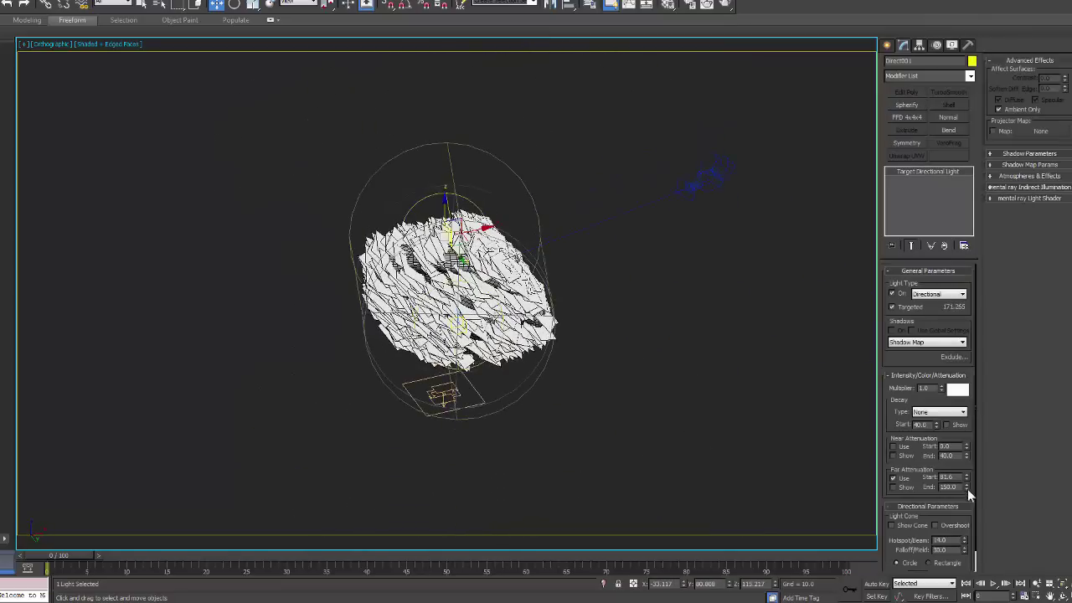
pyautogui.moveTo(966, 485); pyautogui.dragTo(968, 486)
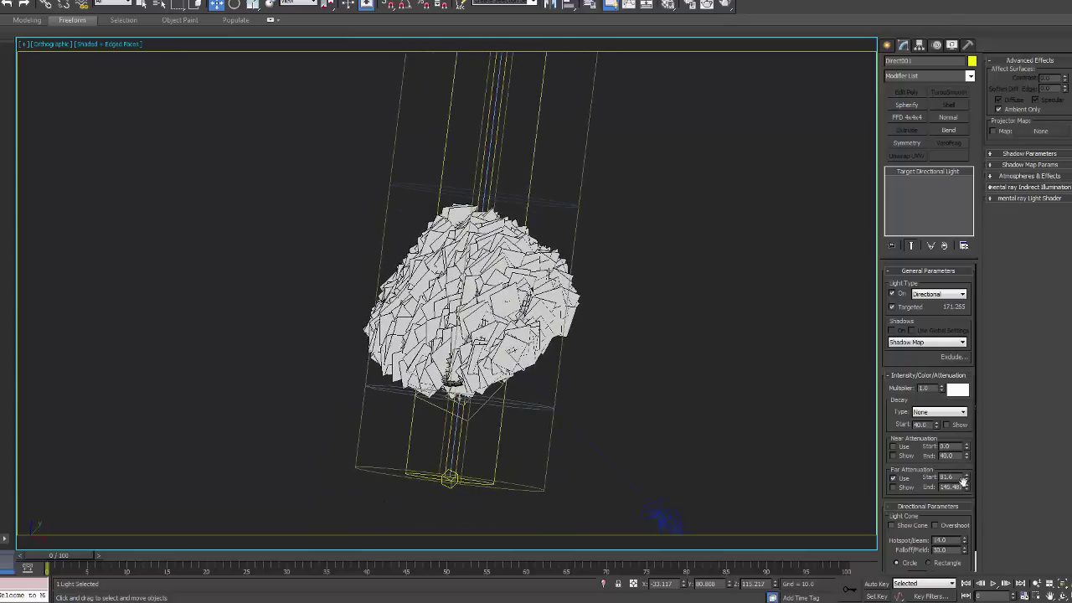
pyautogui.moveTo(965, 482); pyautogui.dragTo(963, 486)
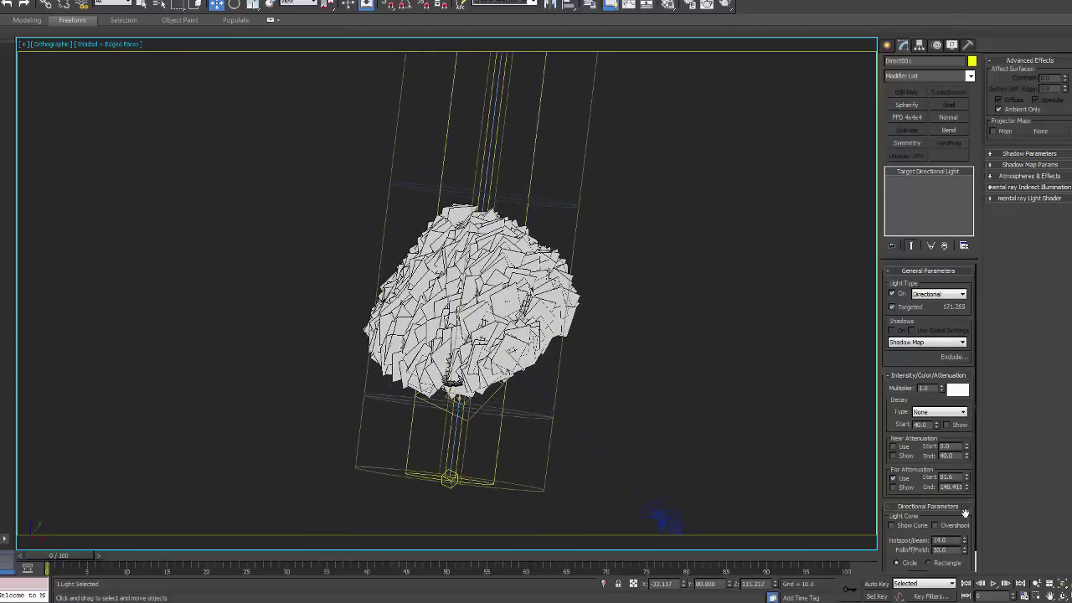
pyautogui.moveTo(965, 548); pyautogui.dragTo(965, 547)
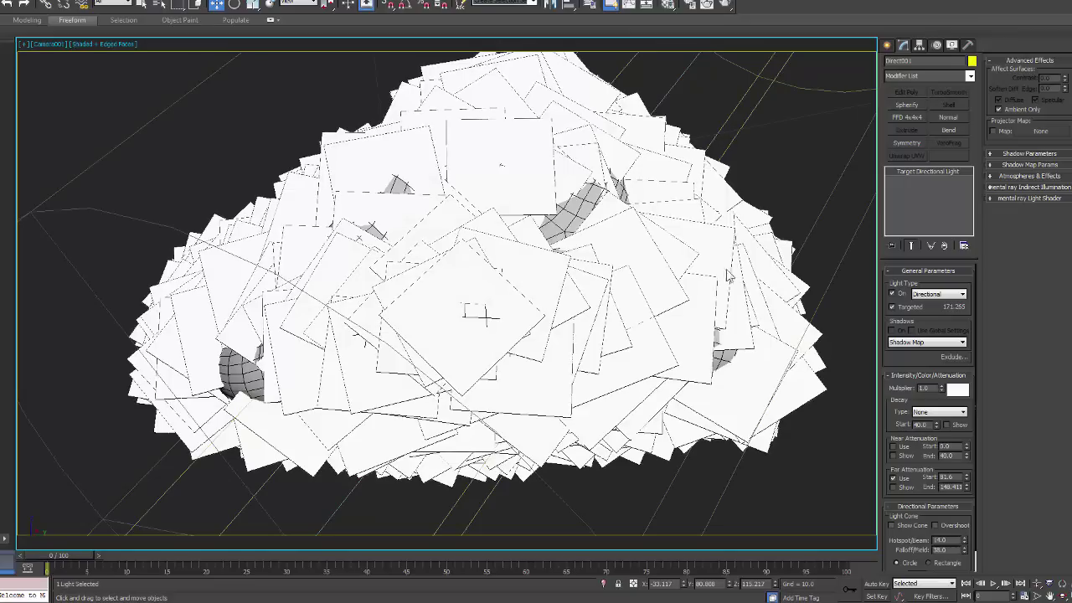
# Step: Render the camera view and examine the cloud's shading and soft edges up close
pyautogui.hotkey('shift', 'q')
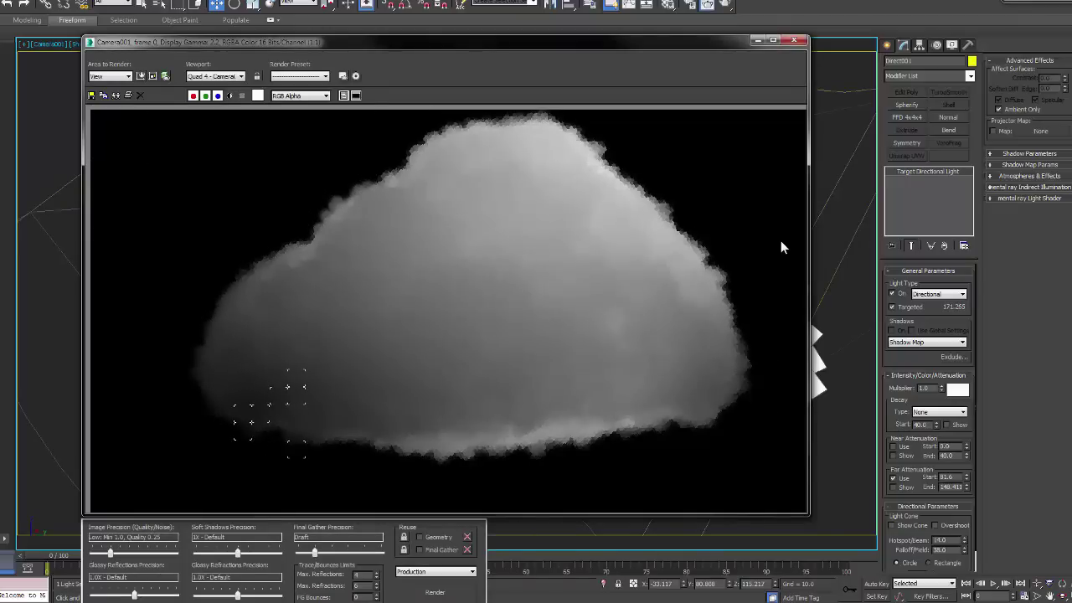
pyautogui.scroll(2, 277, 402)
pyautogui.moveTo(209, 216); pyautogui.dragTo(335, 302, button='middle')
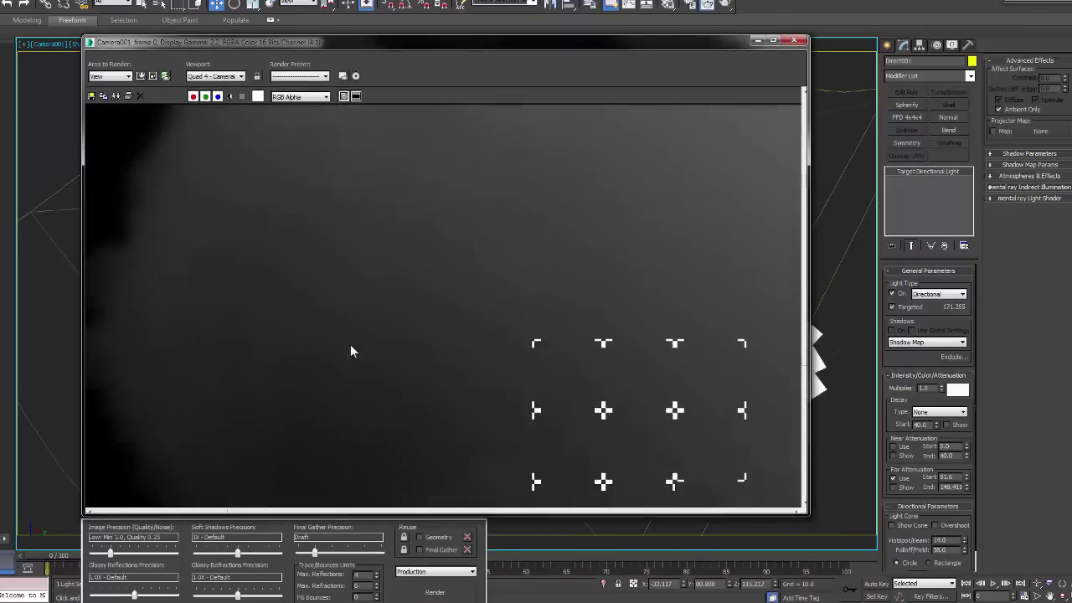
pyautogui.scroll(-5, 352, 344)
pyautogui.scroll(1, 409, 342)
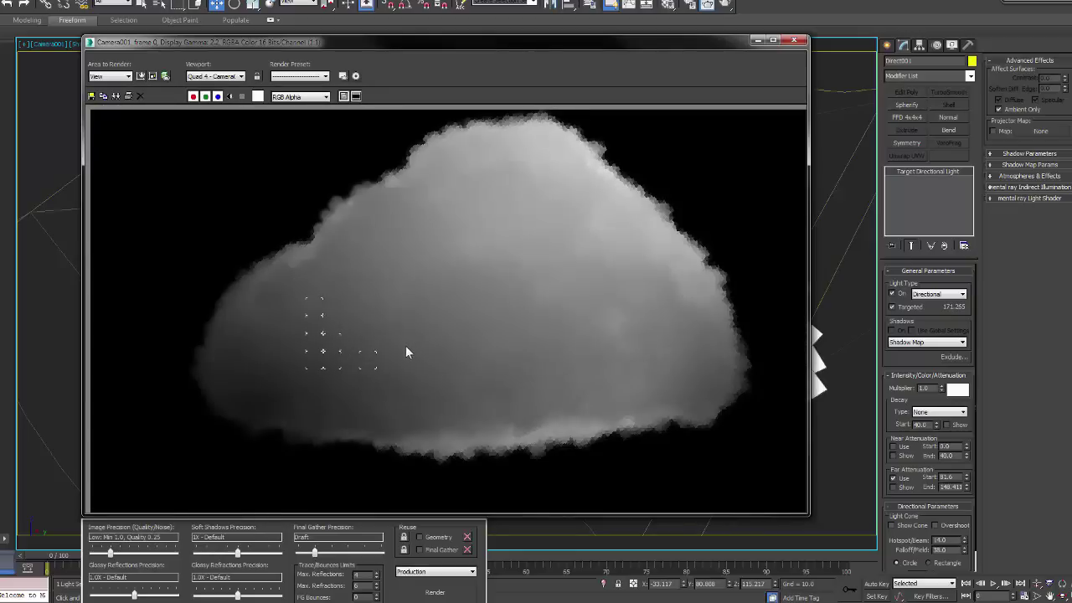
pyautogui.scroll(-1, 404, 346)
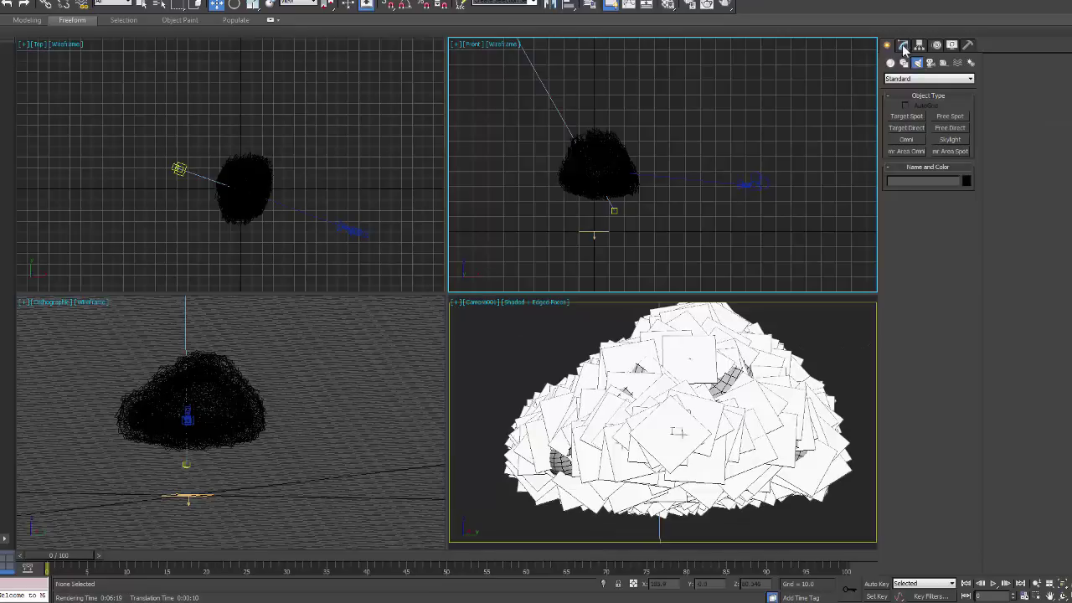
# Step: Create a Skylight beside the cloud in the front view
pyautogui.click(950, 139)
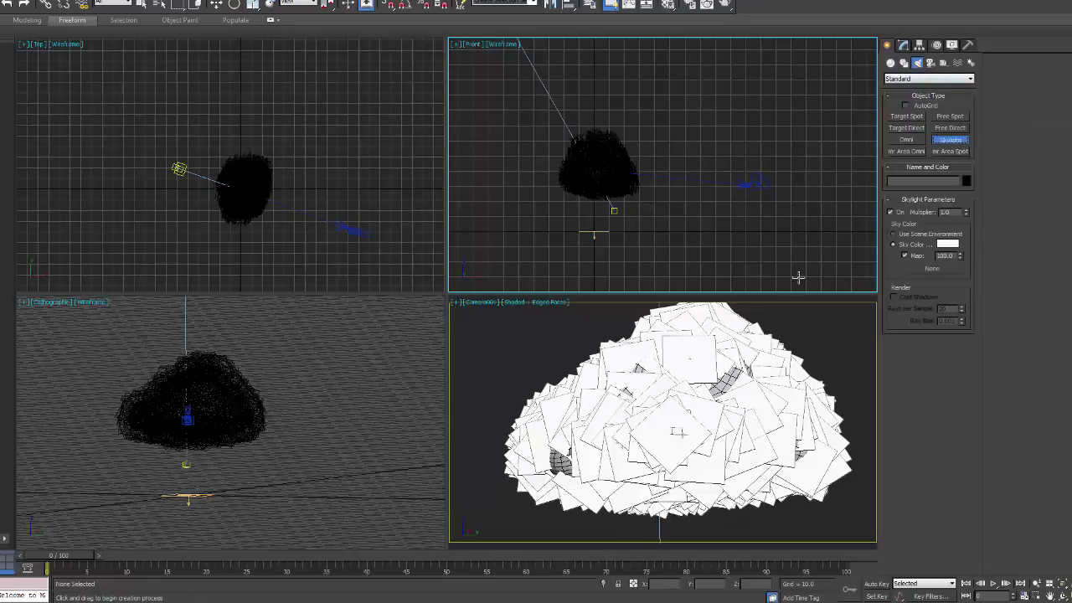
pyautogui.click(683, 232)
pyautogui.rightClick(846, 227)
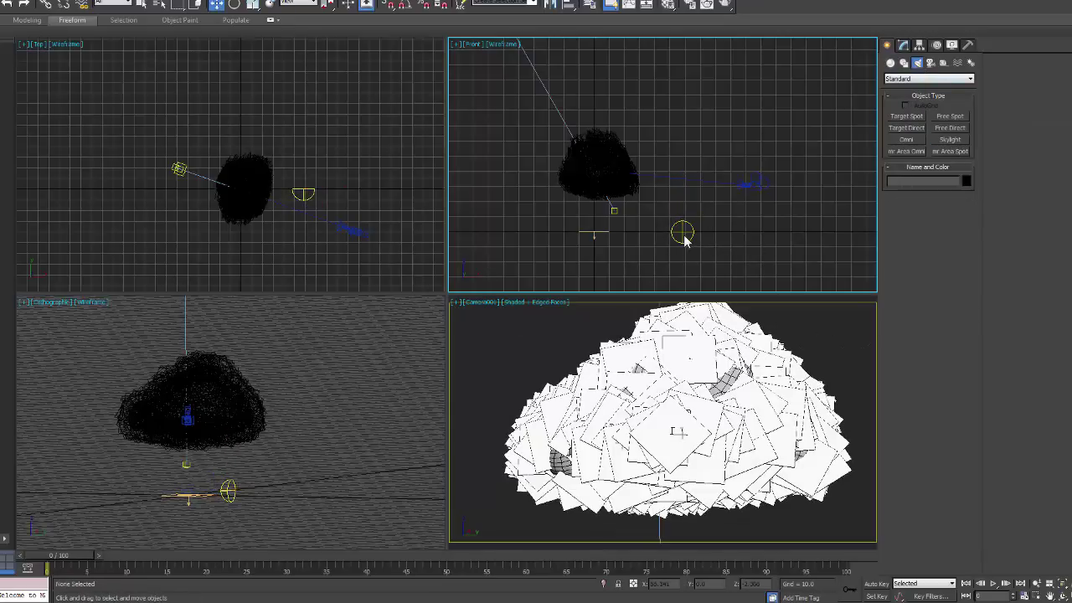